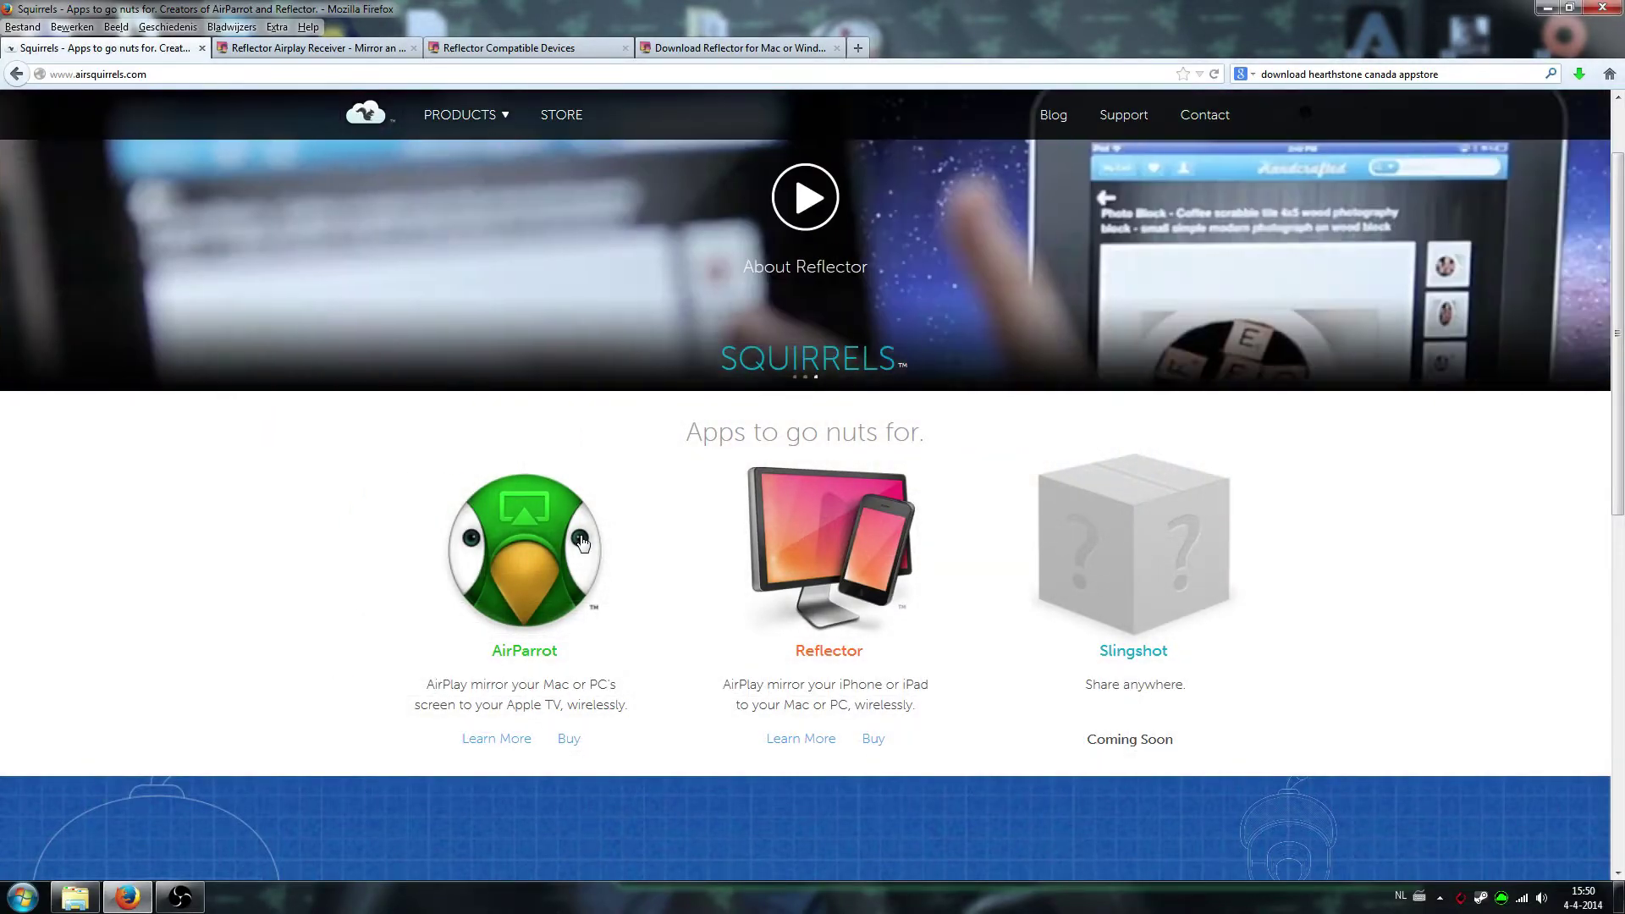
# - Switch to the Reflector Airplay Receiver tab and browse its overview, showing version 1.6.3 at $12.99
pyautogui.scroll(2, 663, 551)
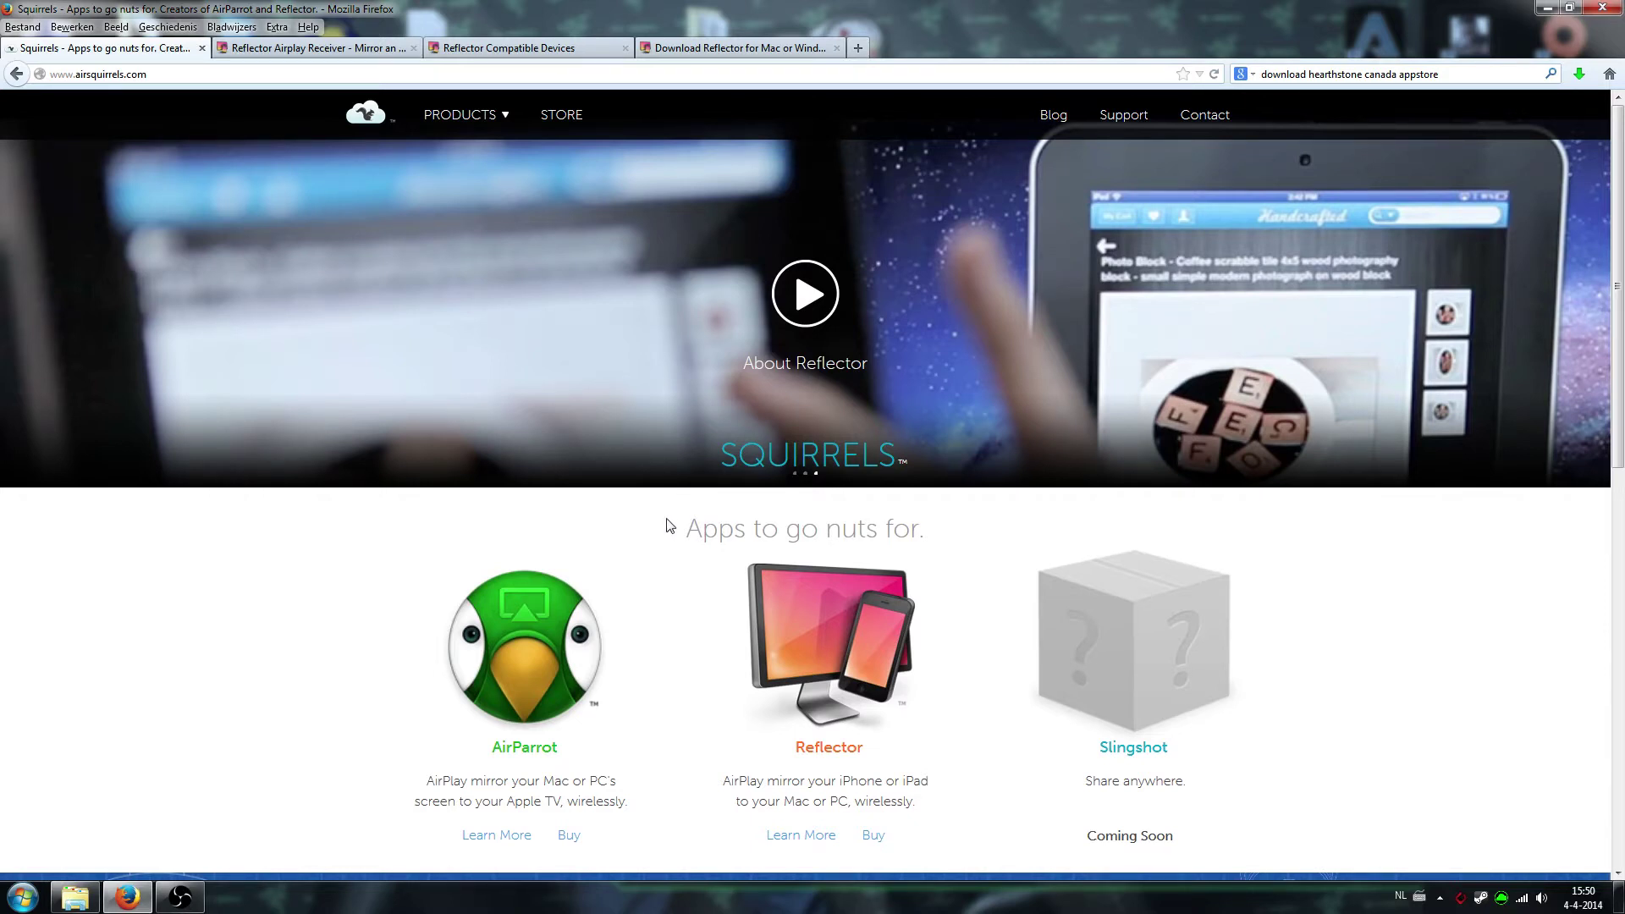
pyautogui.scroll(-2, 661, 518)
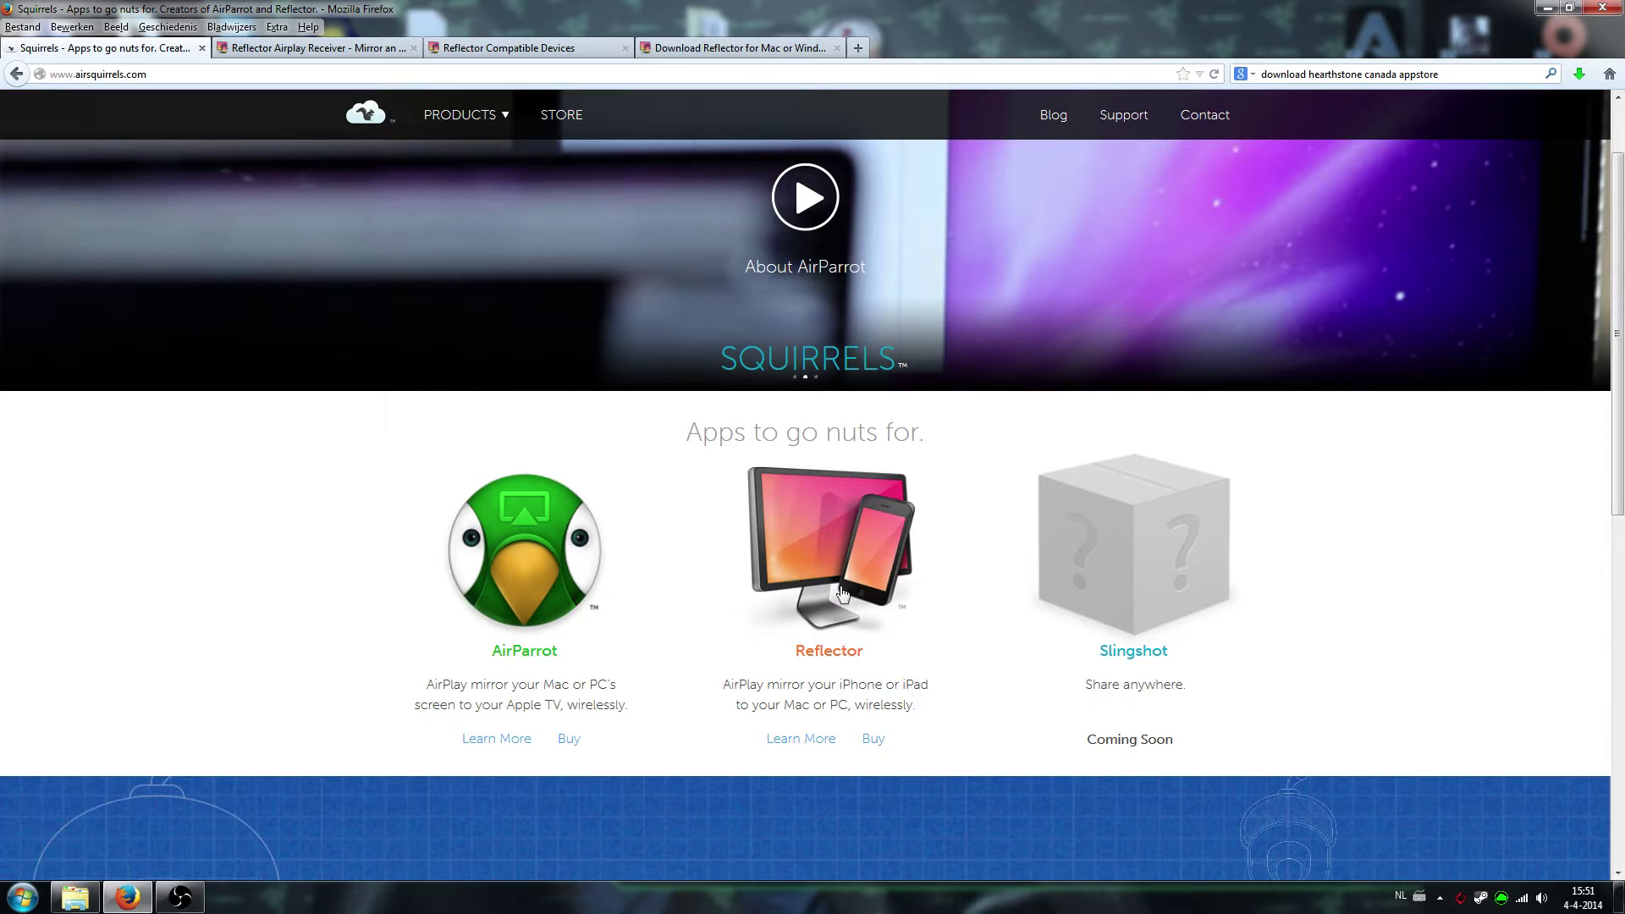
pyautogui.click(336, 48)
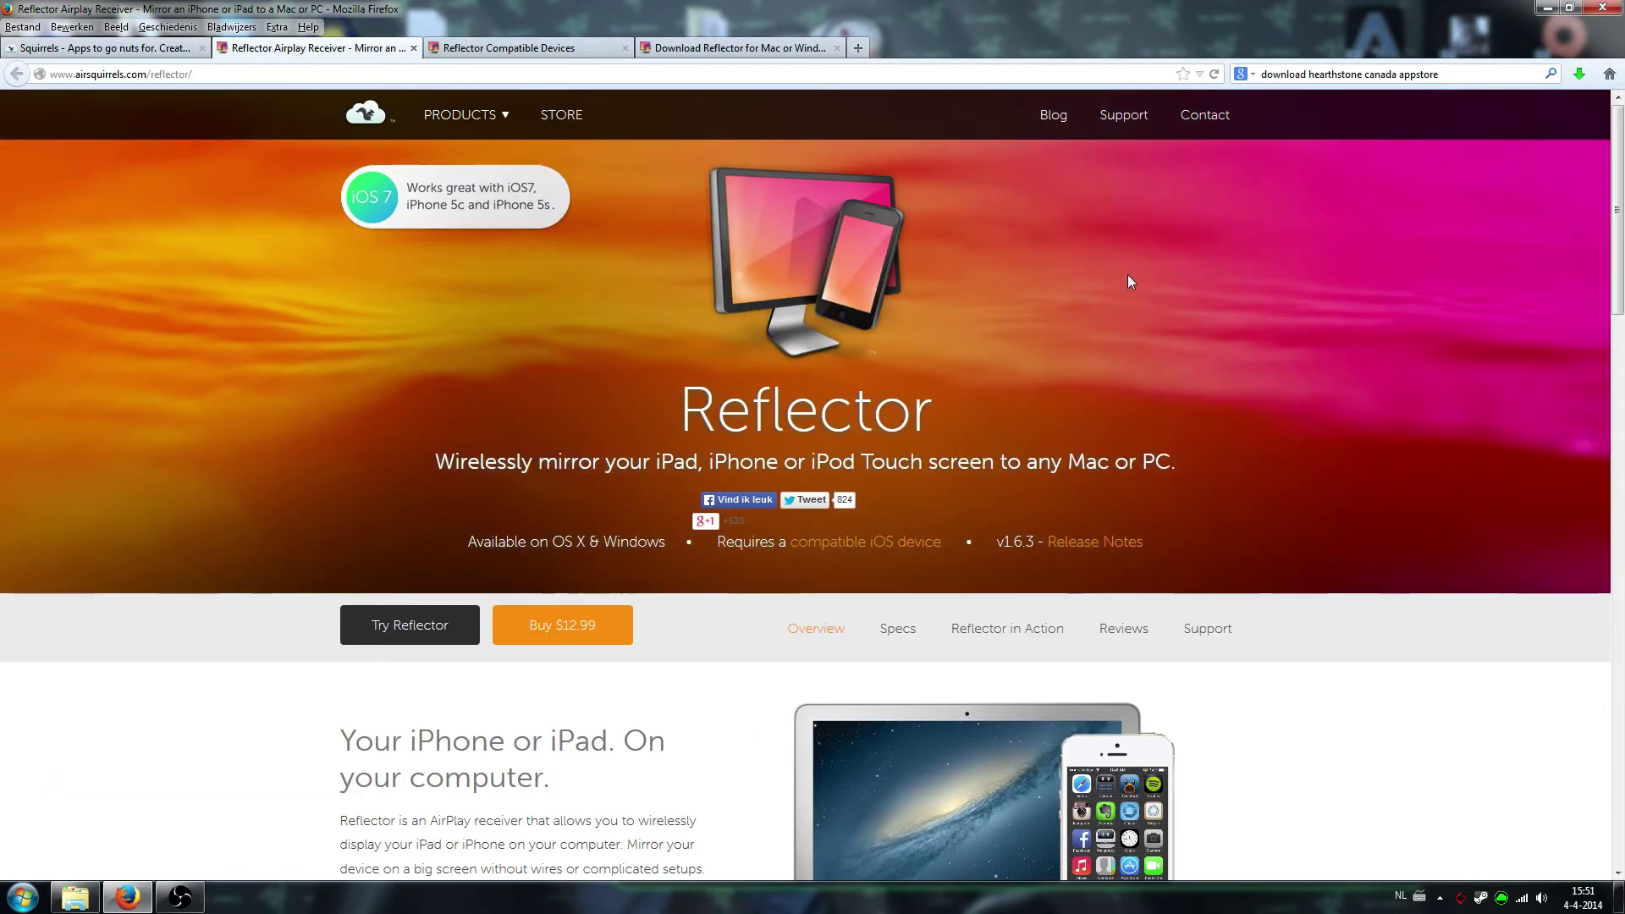
pyautogui.scroll(-2, 1089, 298)
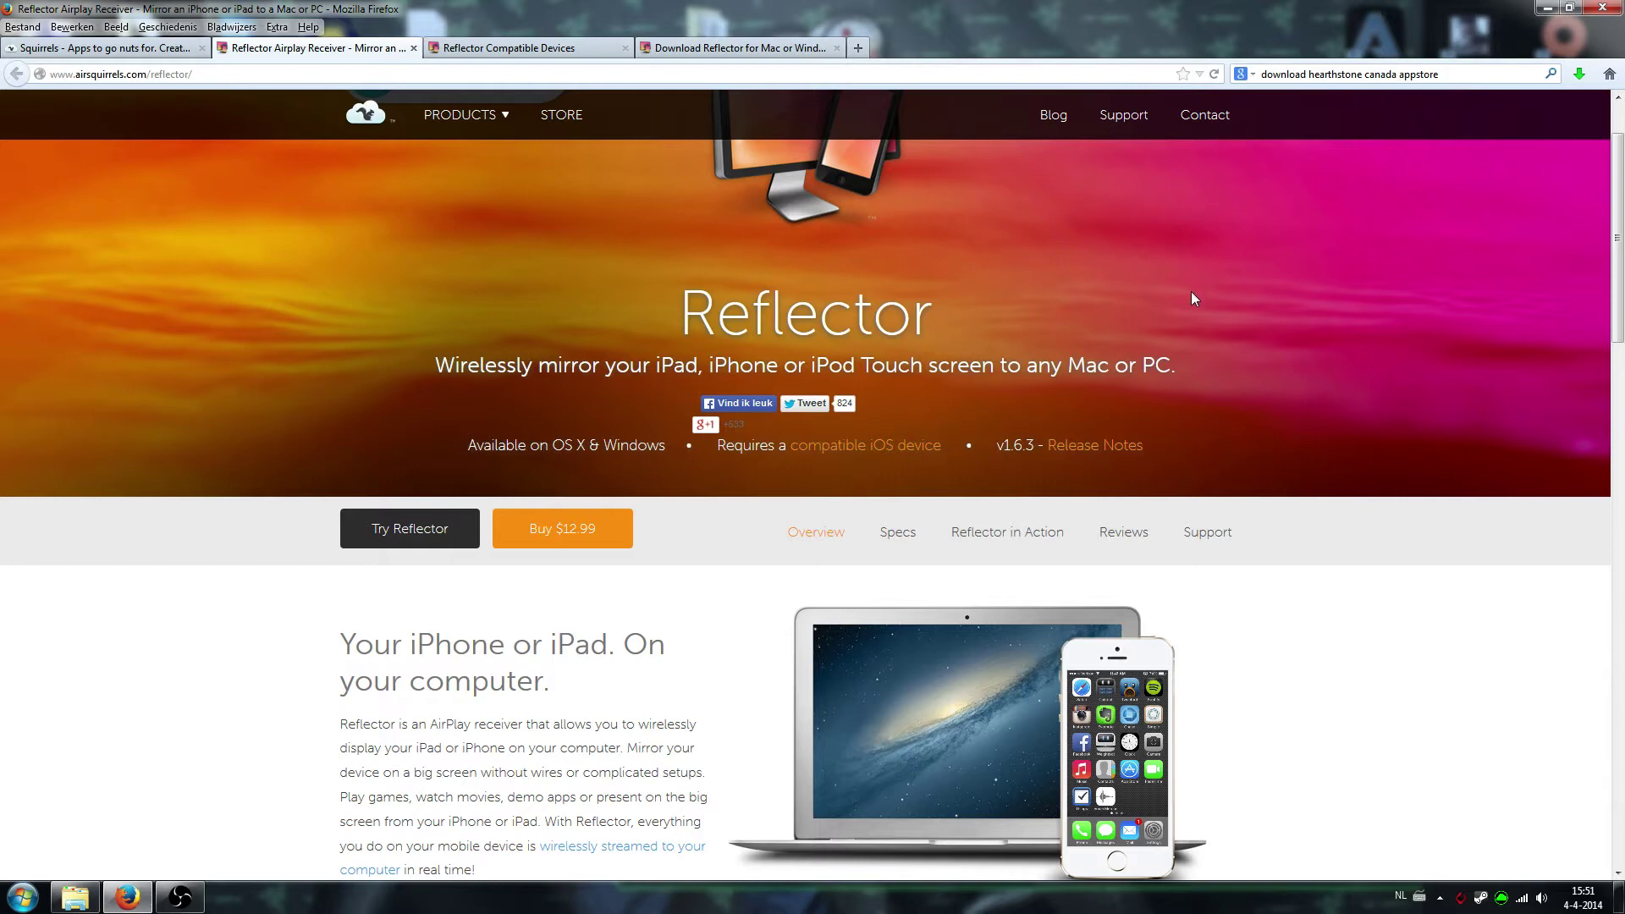
pyautogui.scroll(2, 1191, 291)
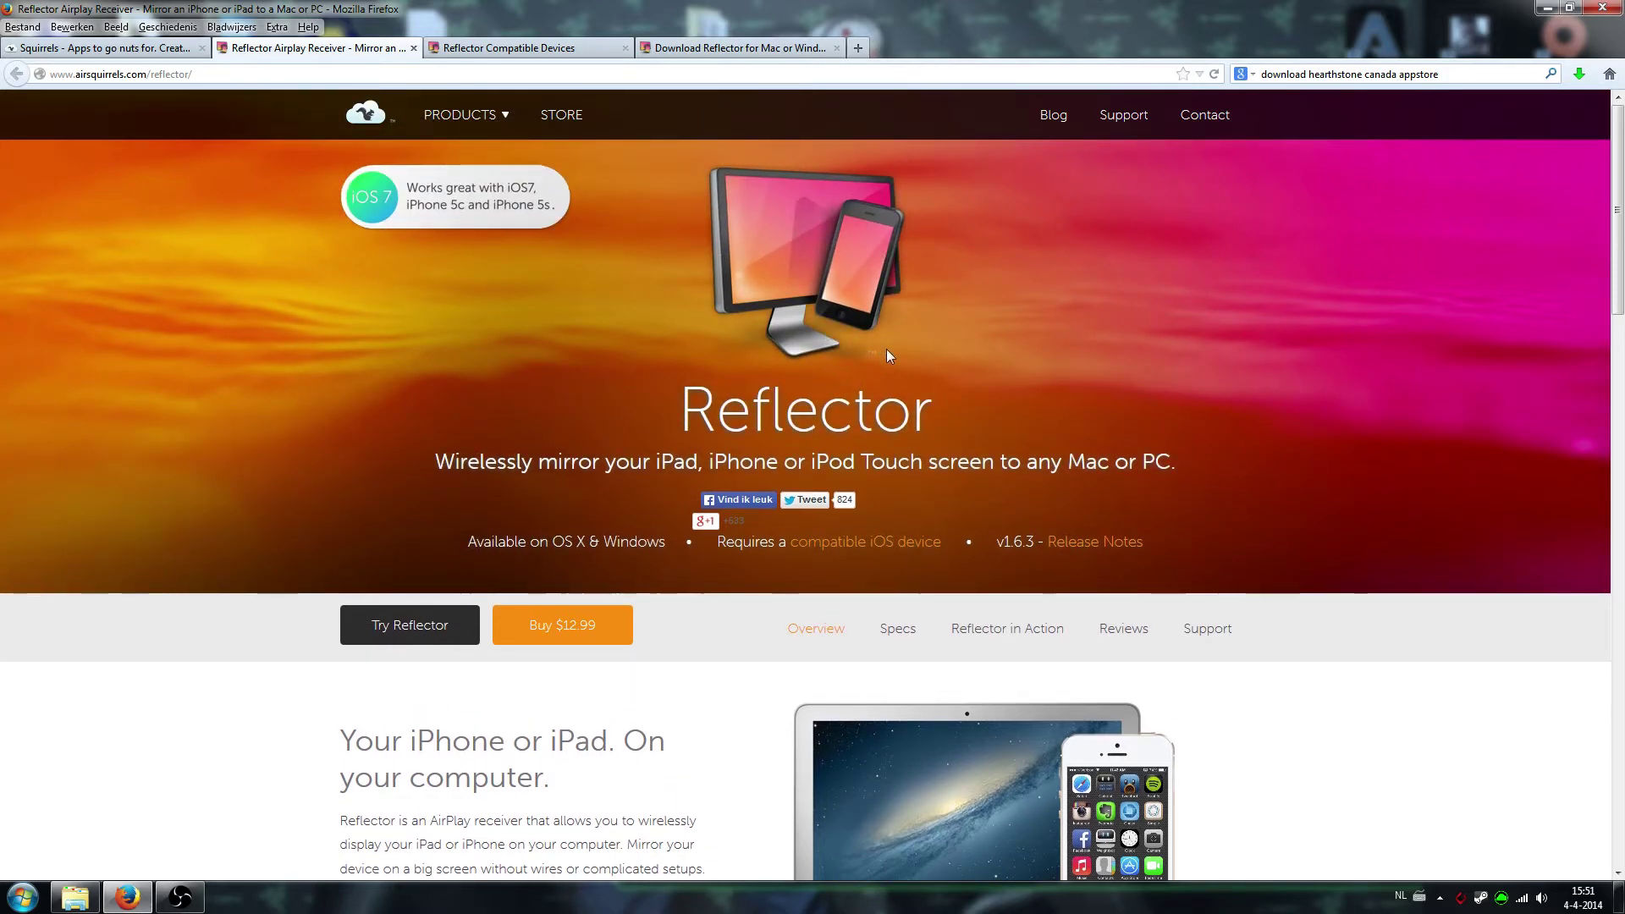
pyautogui.scroll(-6, 838, 381)
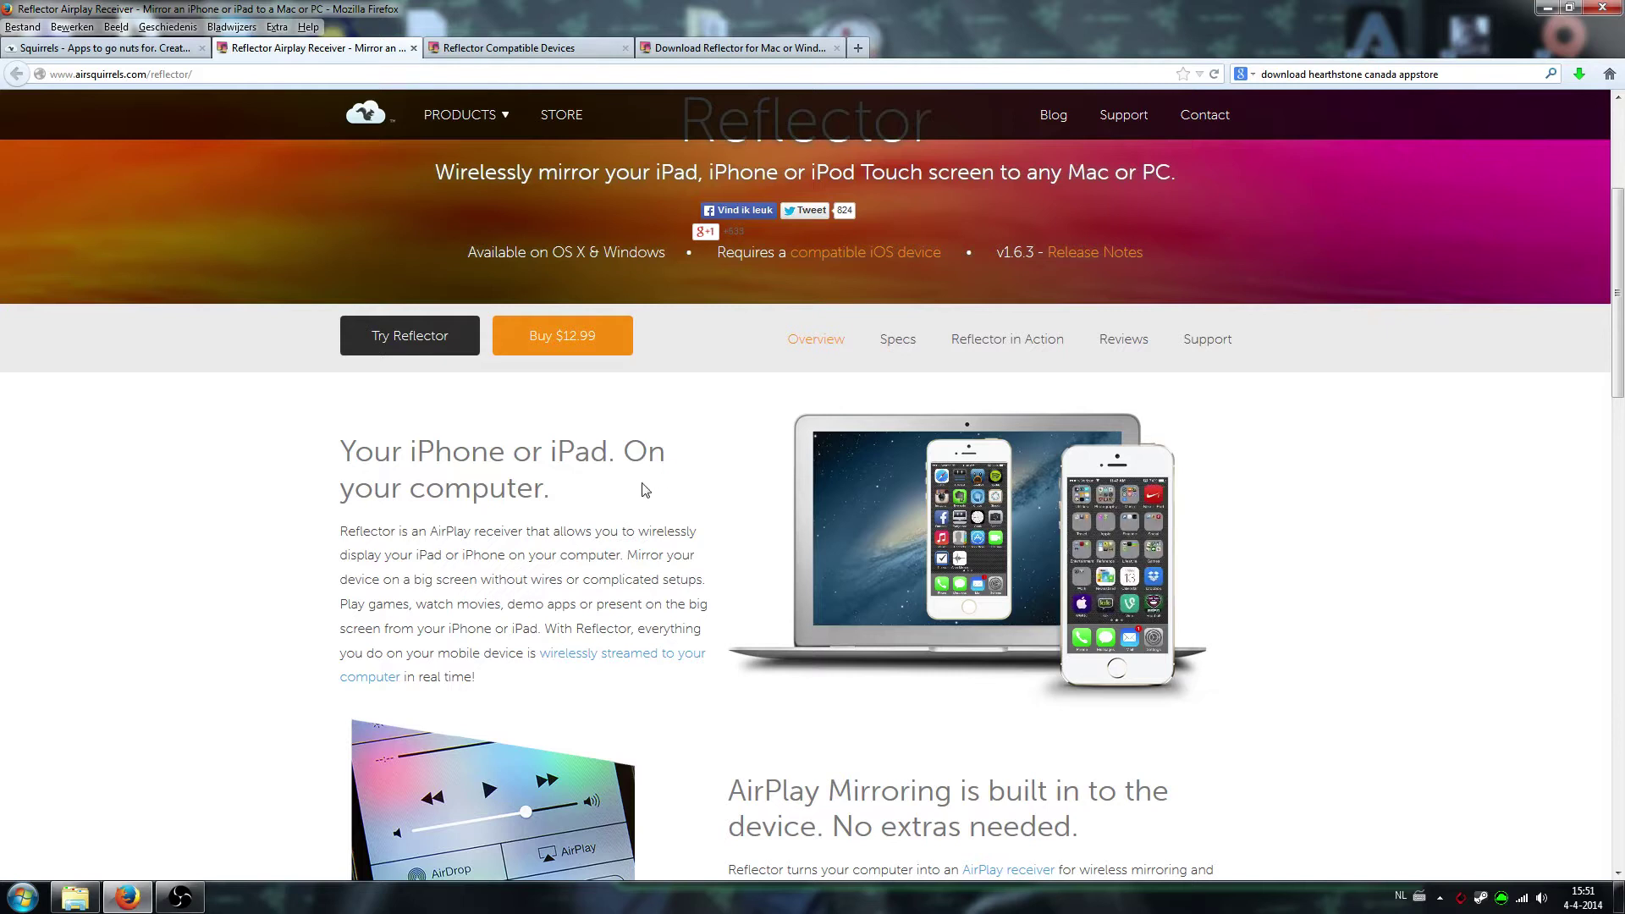
# - Switch to the Reflector Compatible Devices tab and read through the supported iPads, iPhones and iPod touch
pyautogui.click(512, 48)
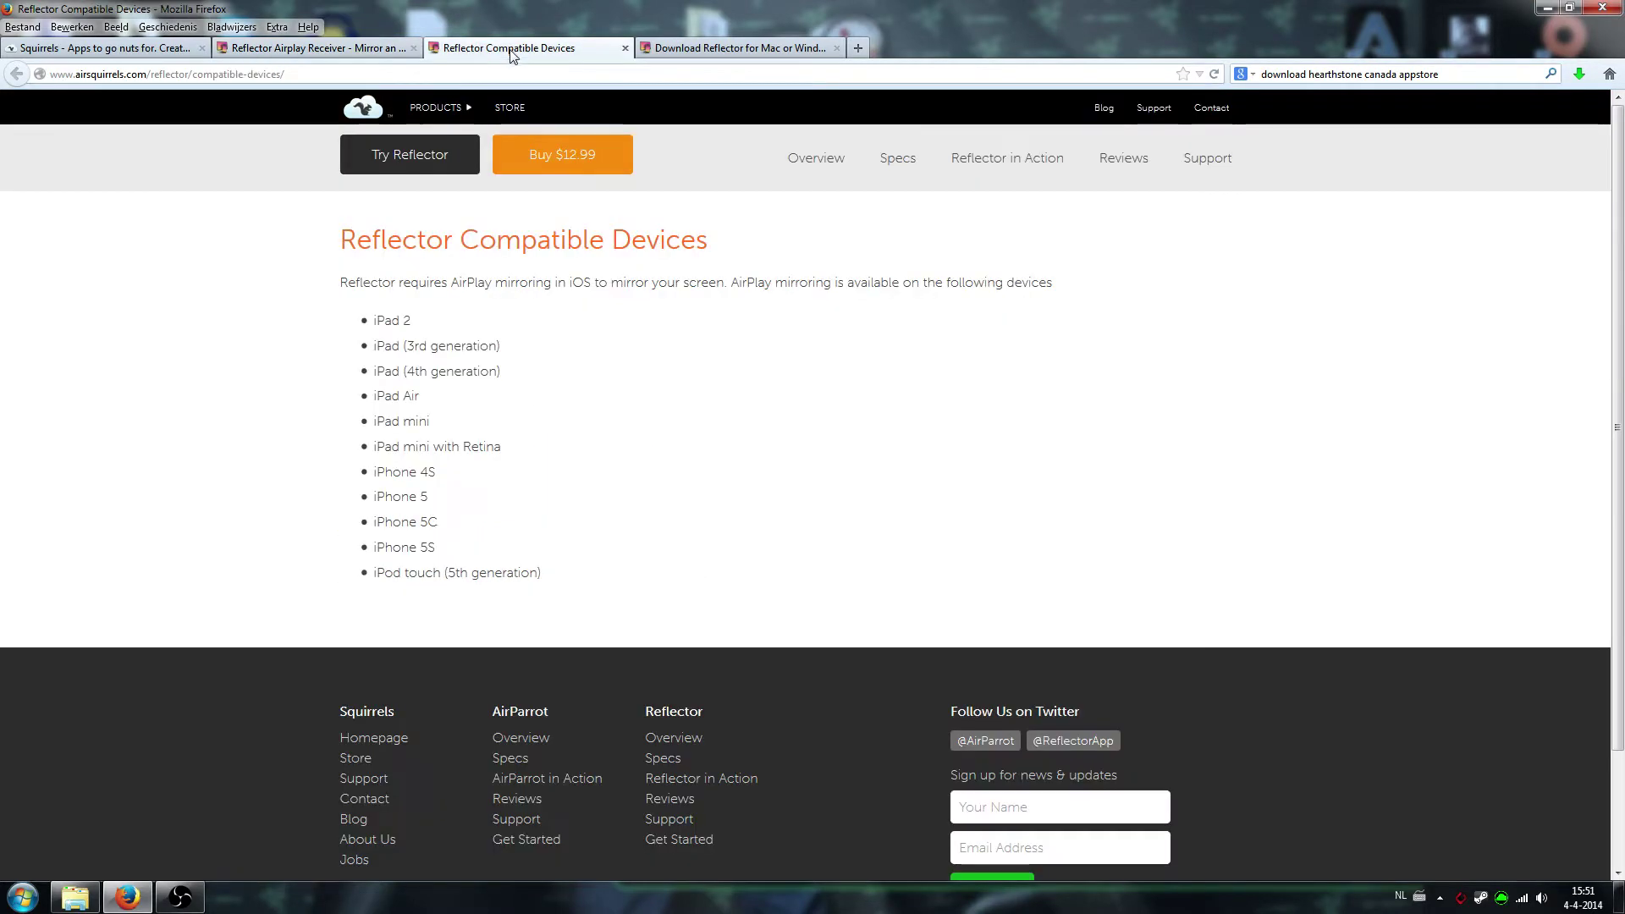
pyautogui.moveTo(360, 282); pyautogui.dragTo(557, 588)
pyautogui.click(562, 465)
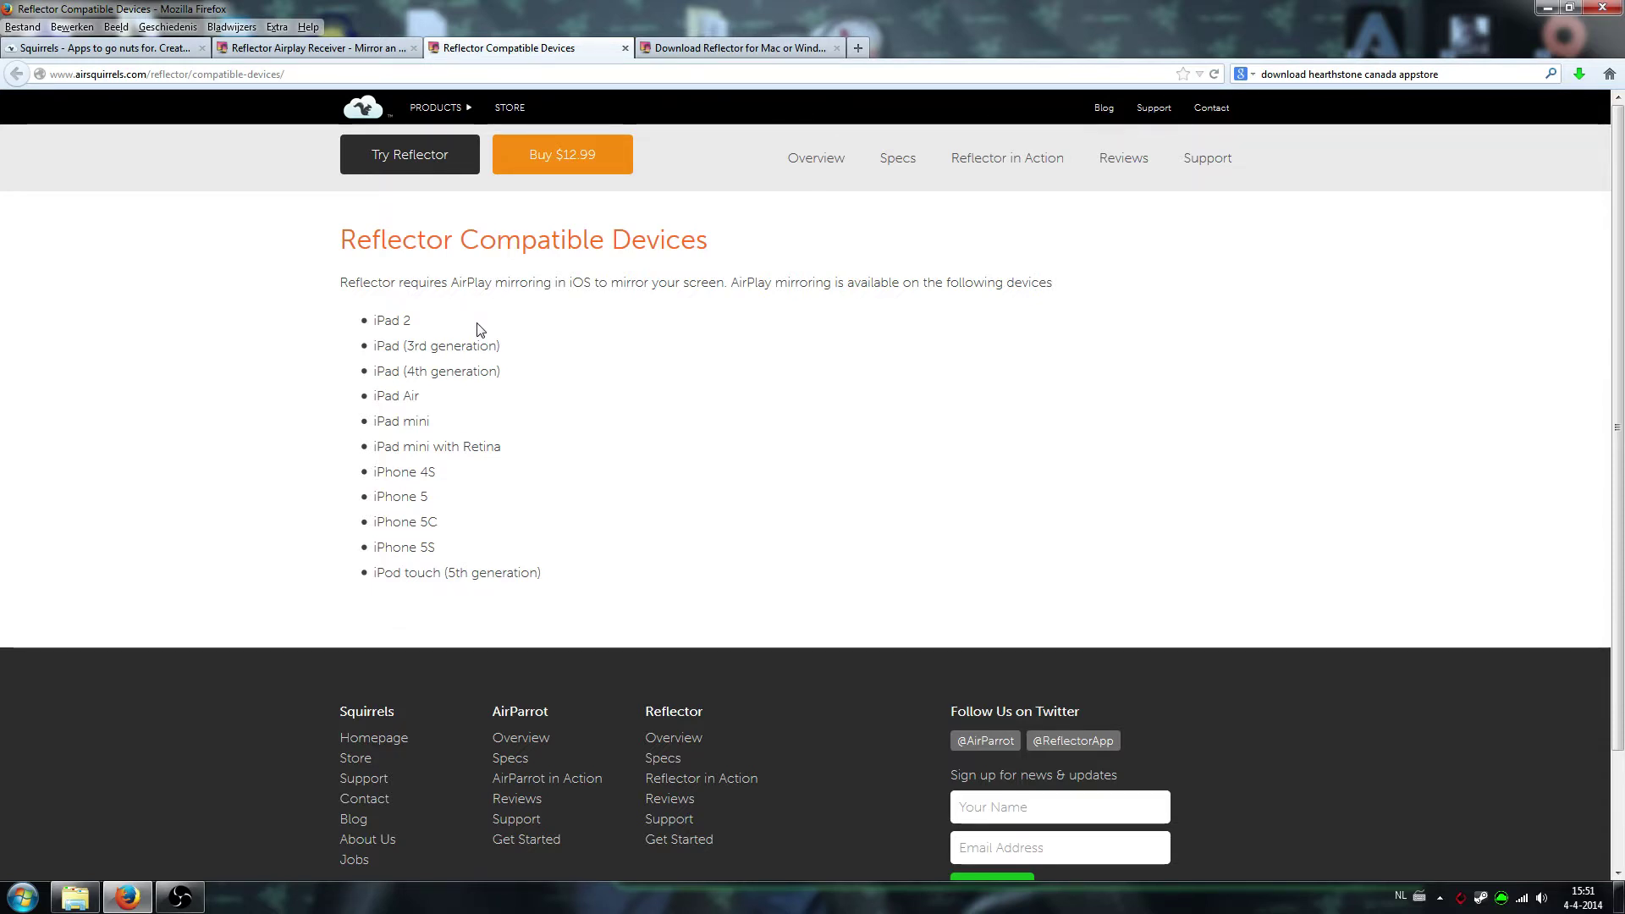
# - Scroll the Reflector overview to Powerful Features, then switch to the Download Reflector for Mac or Windows tab
pyautogui.click(343, 51)
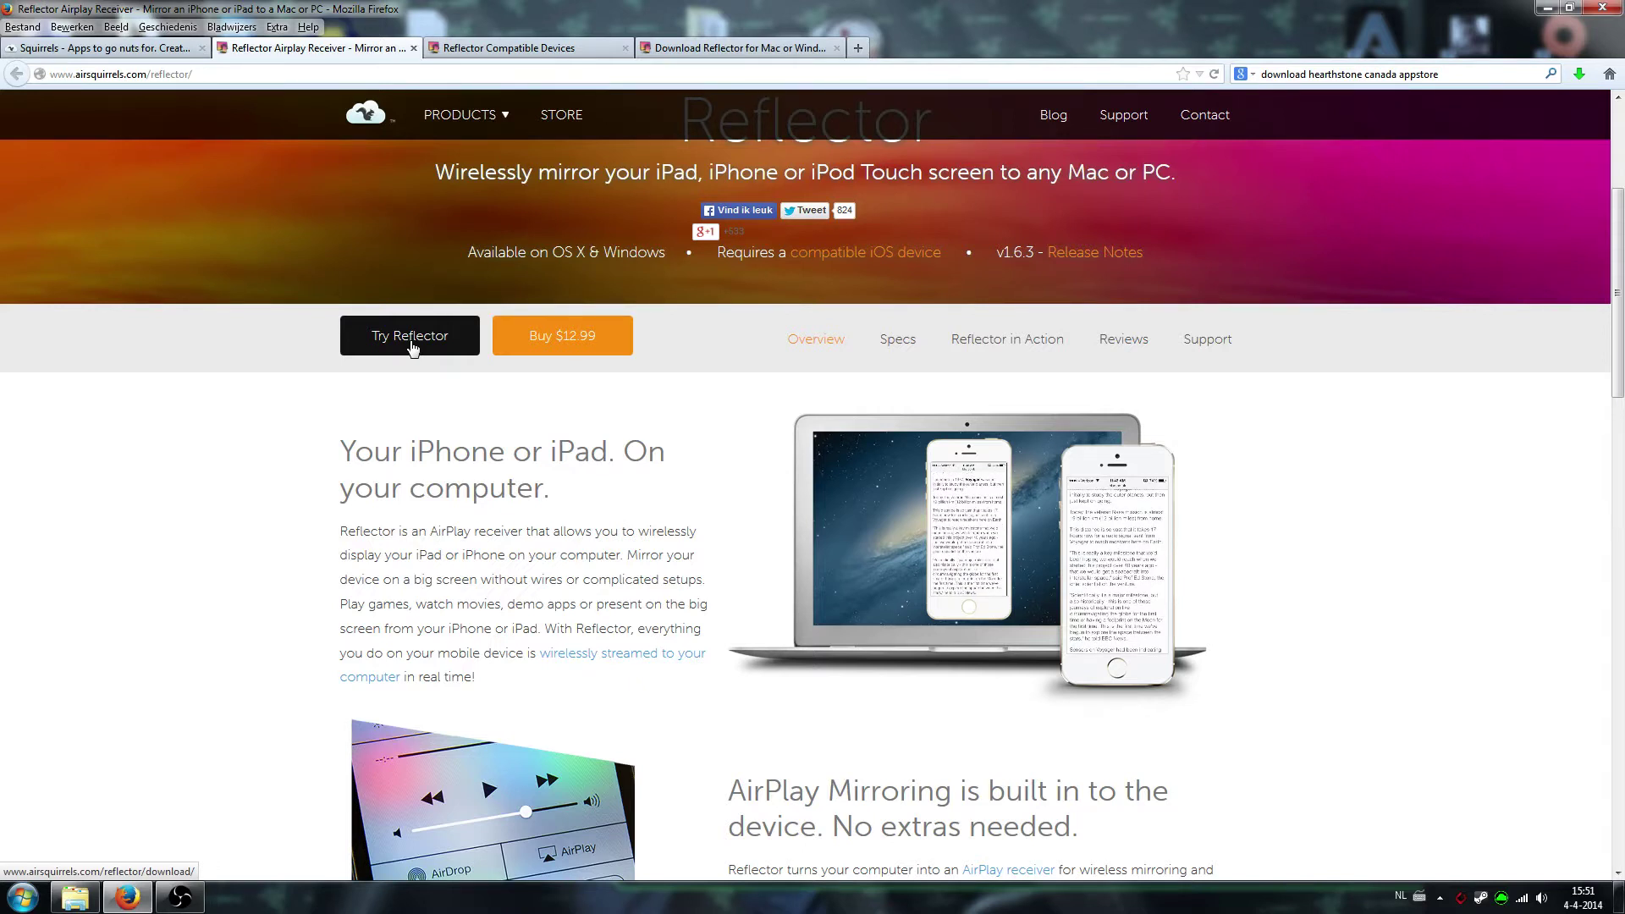
pyautogui.scroll(-2, 463, 410)
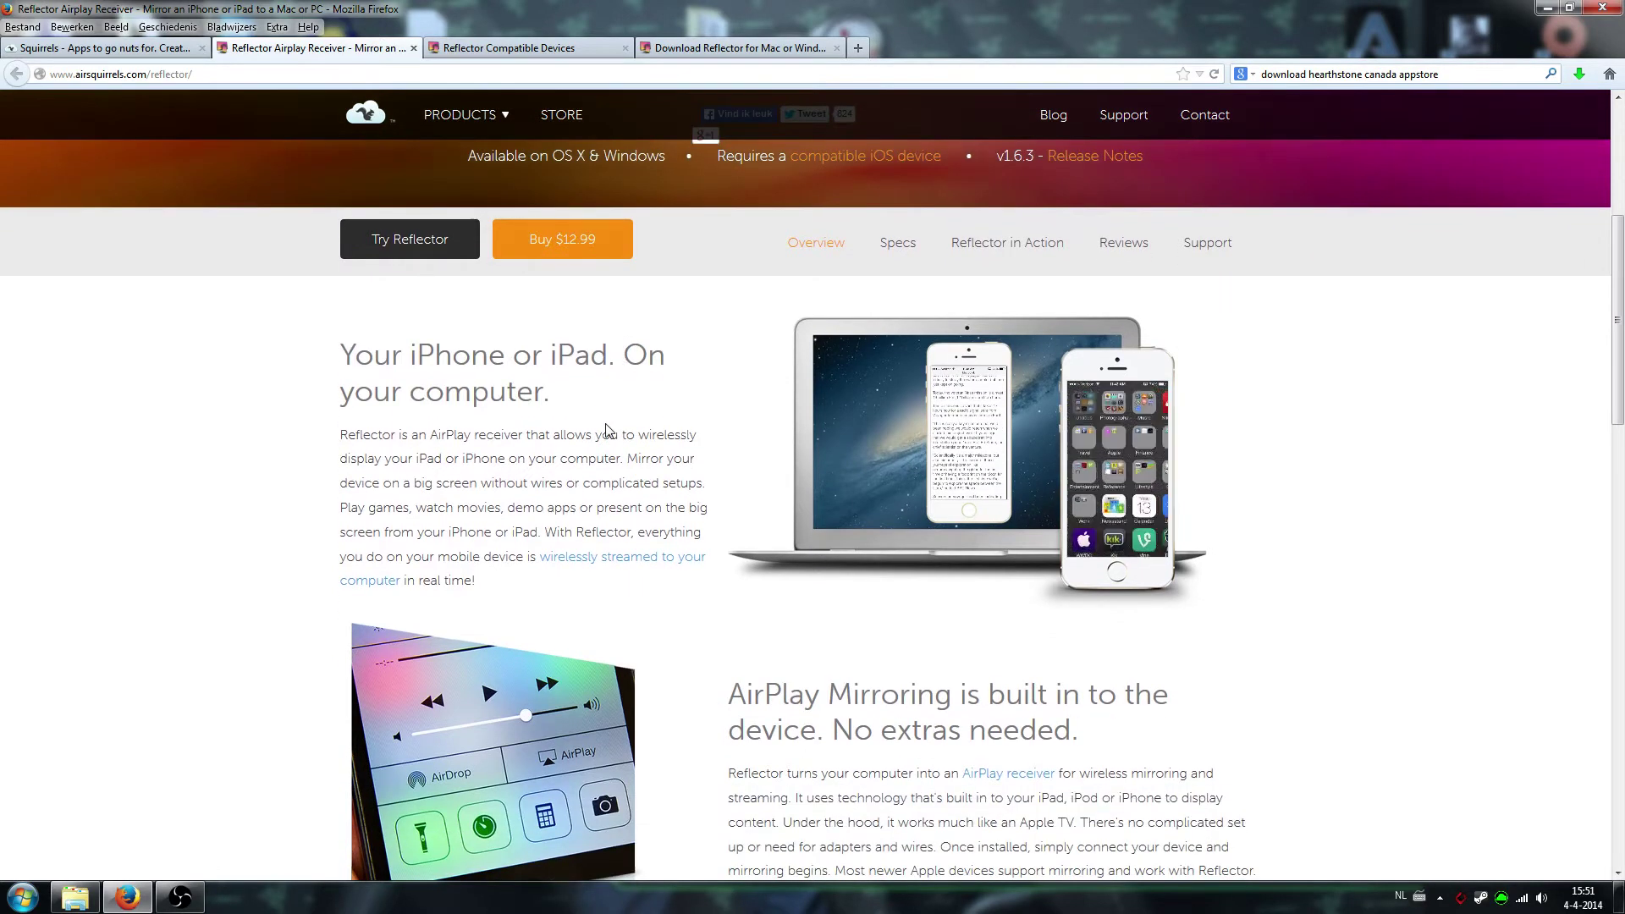
pyautogui.scroll(8, 663, 561)
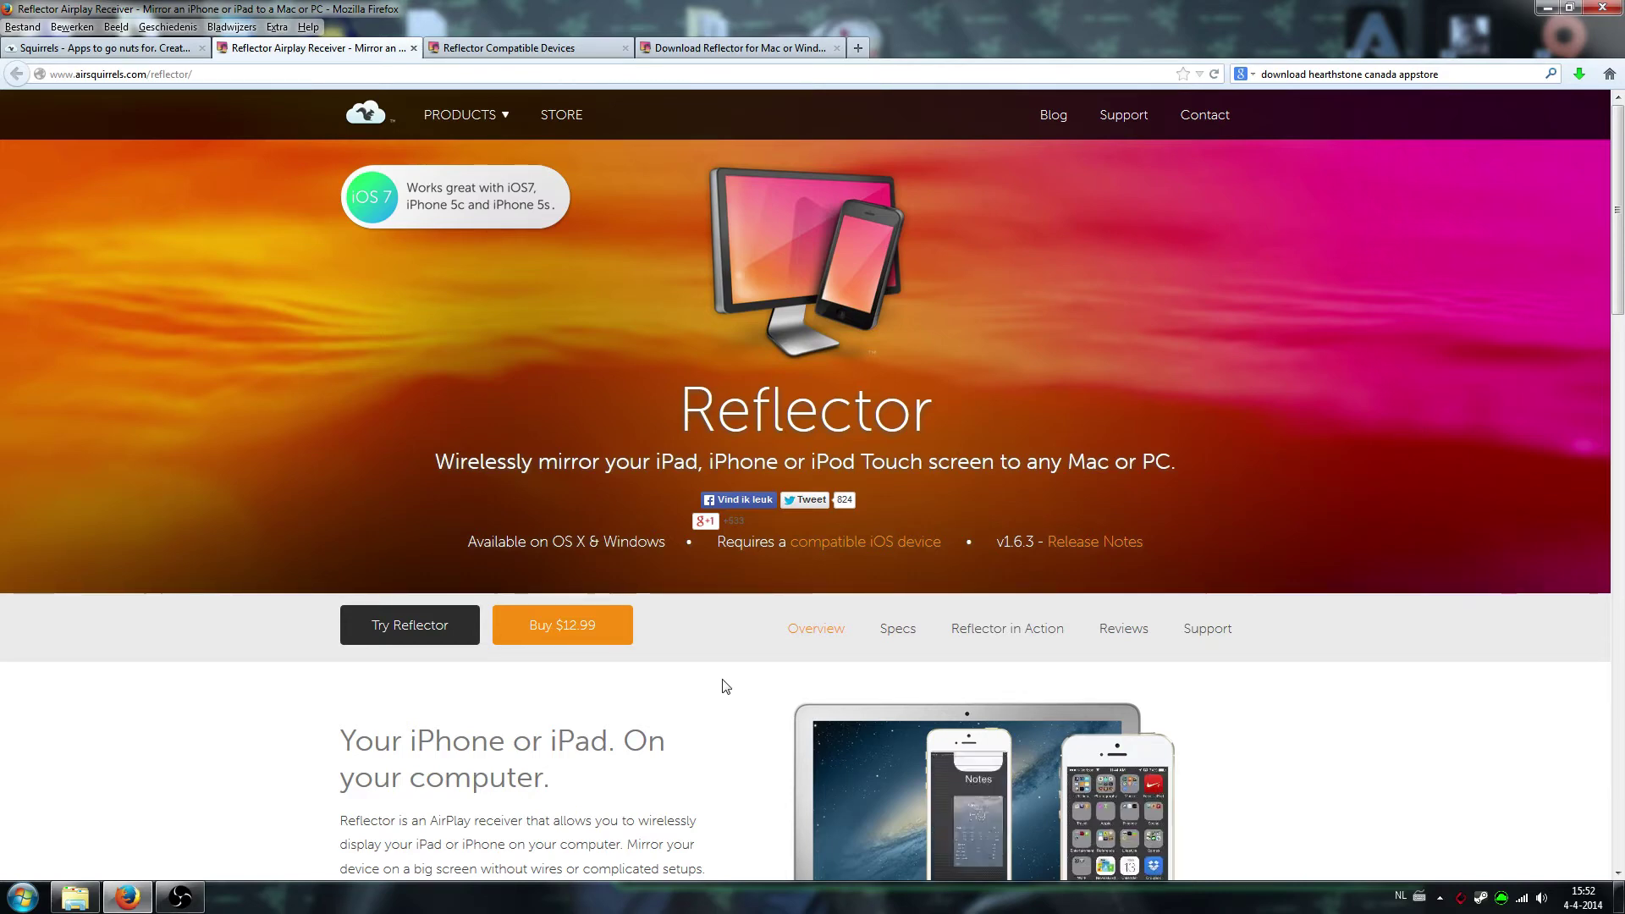
pyautogui.scroll(-5, 727, 686)
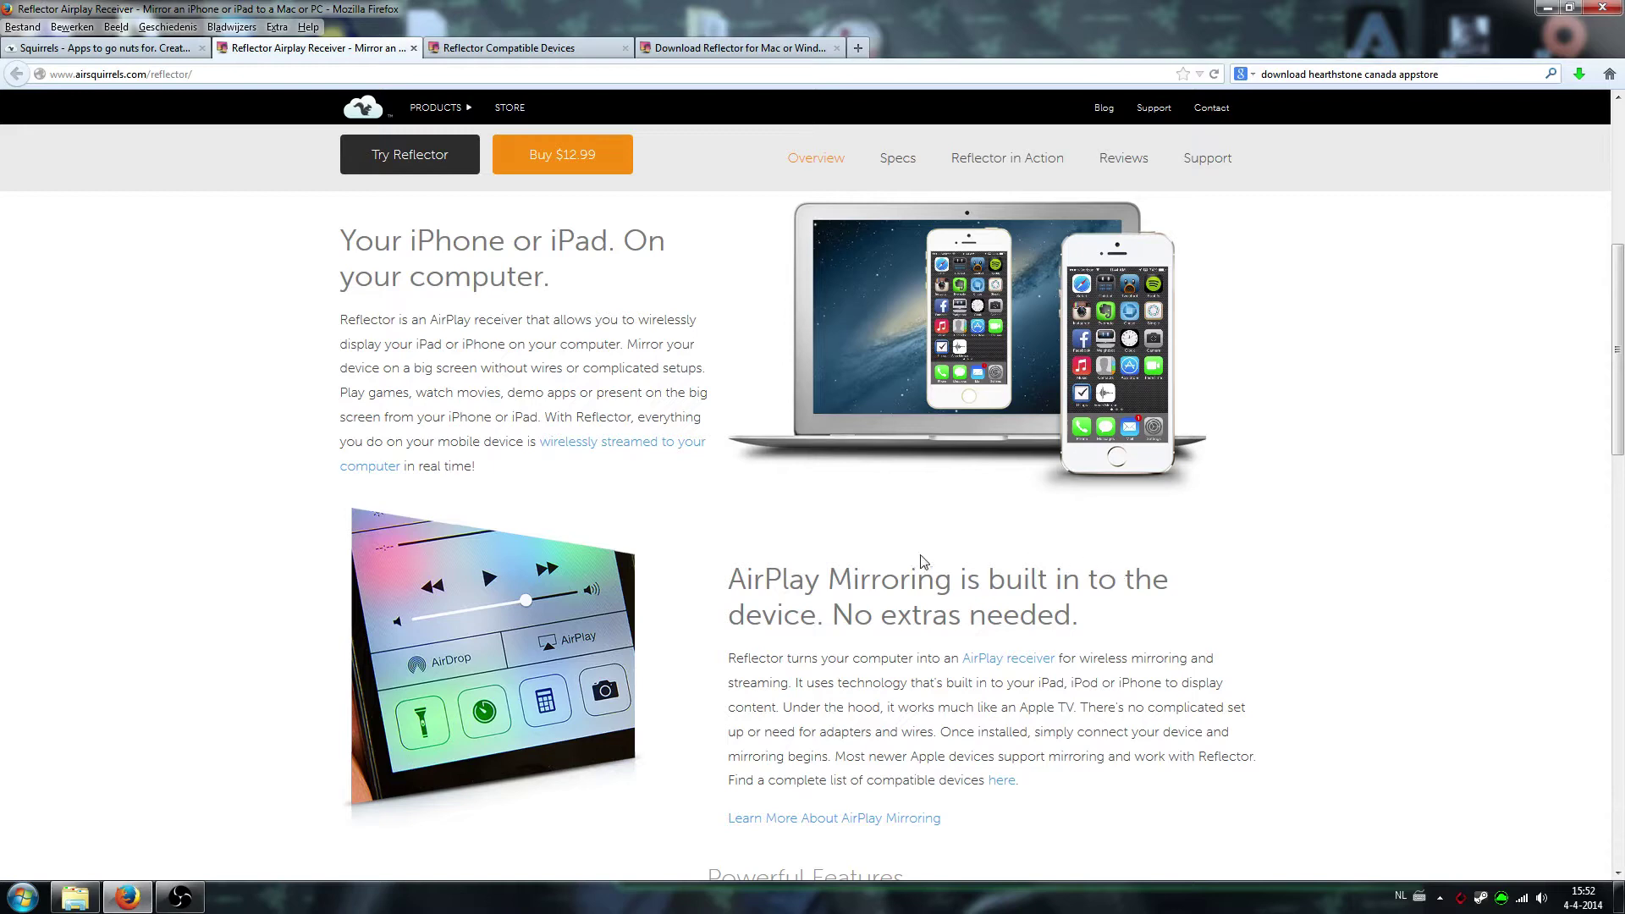
pyautogui.scroll(-5, 828, 518)
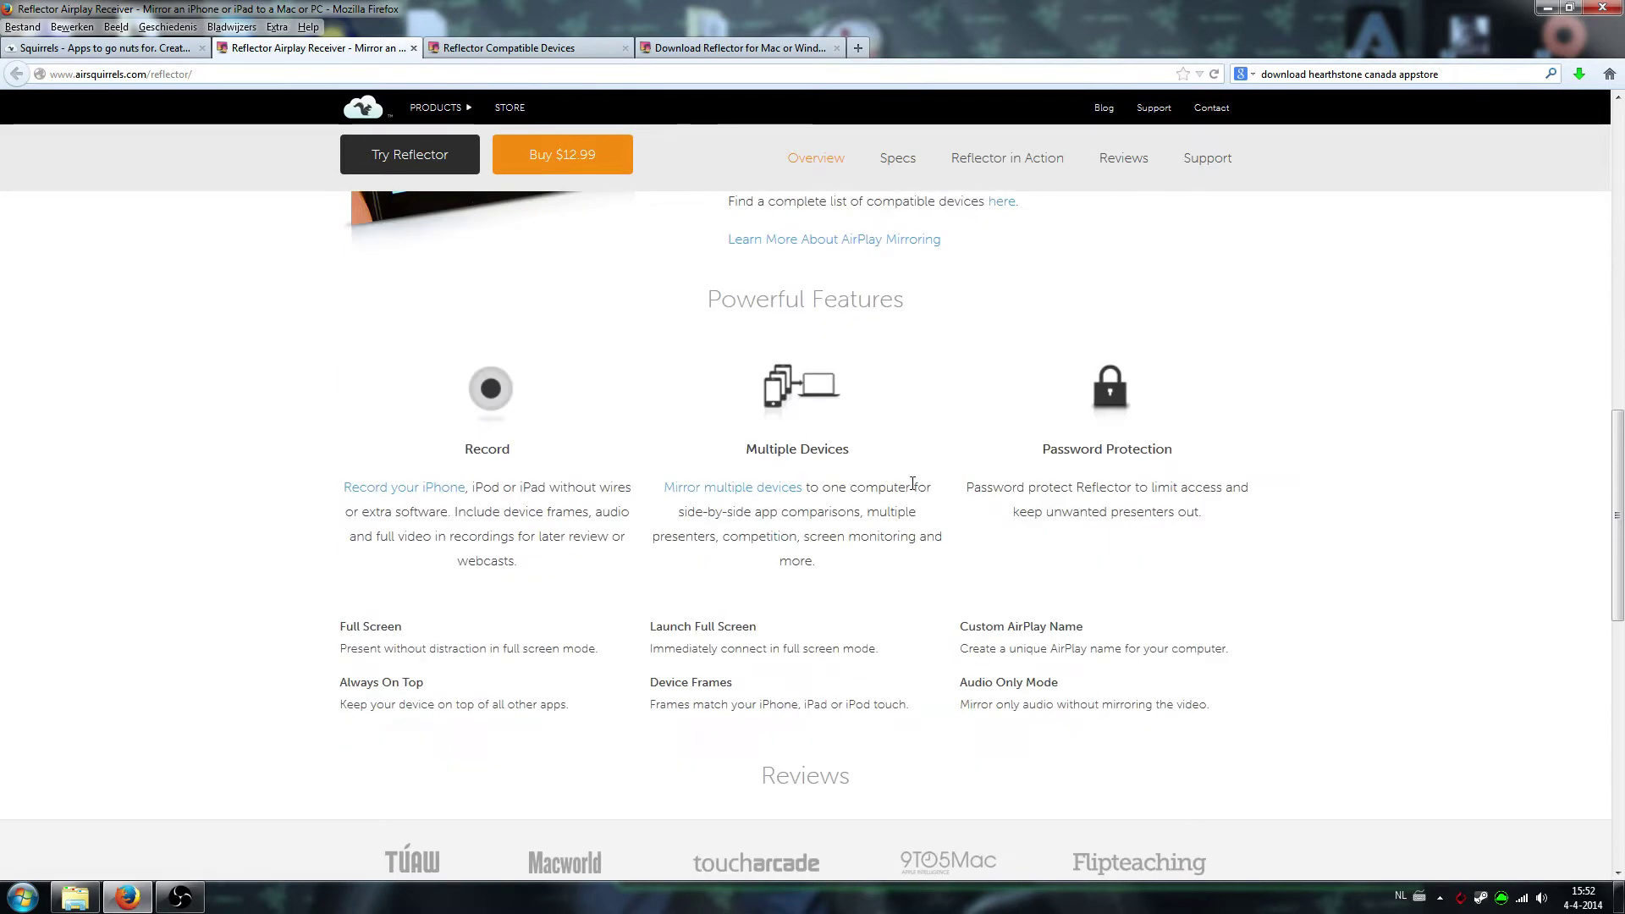
pyautogui.scroll(10, 898, 499)
pyautogui.click(737, 47)
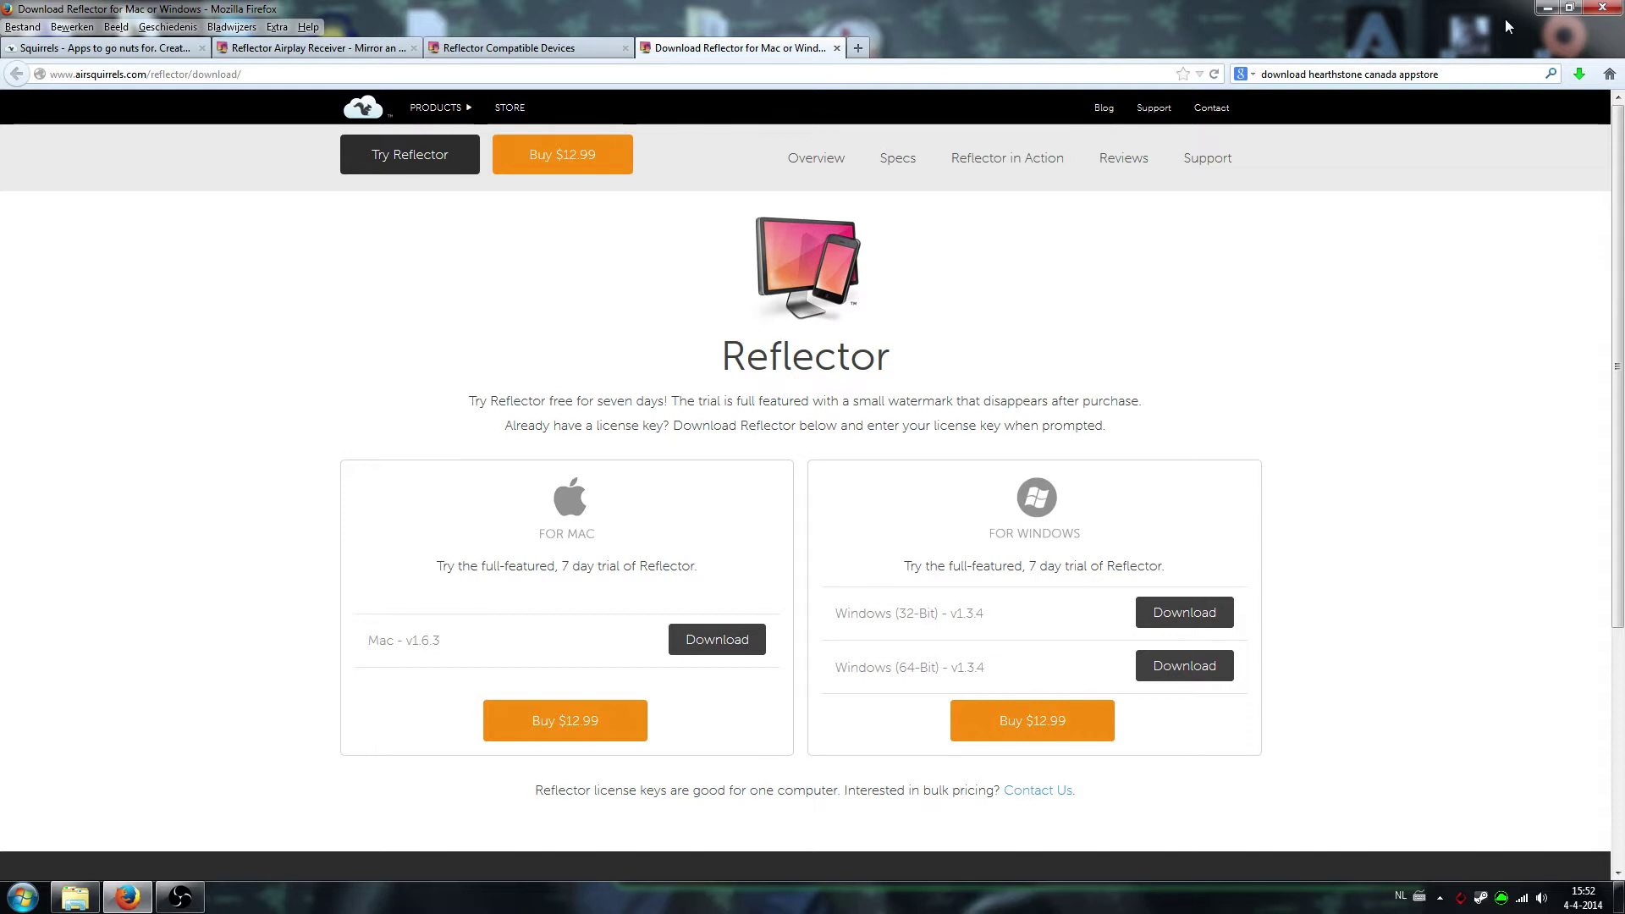
# - Minimize Firefox to reveal the Reflector iPad mirror and glance at its options menu
pyautogui.click(1547, 8)
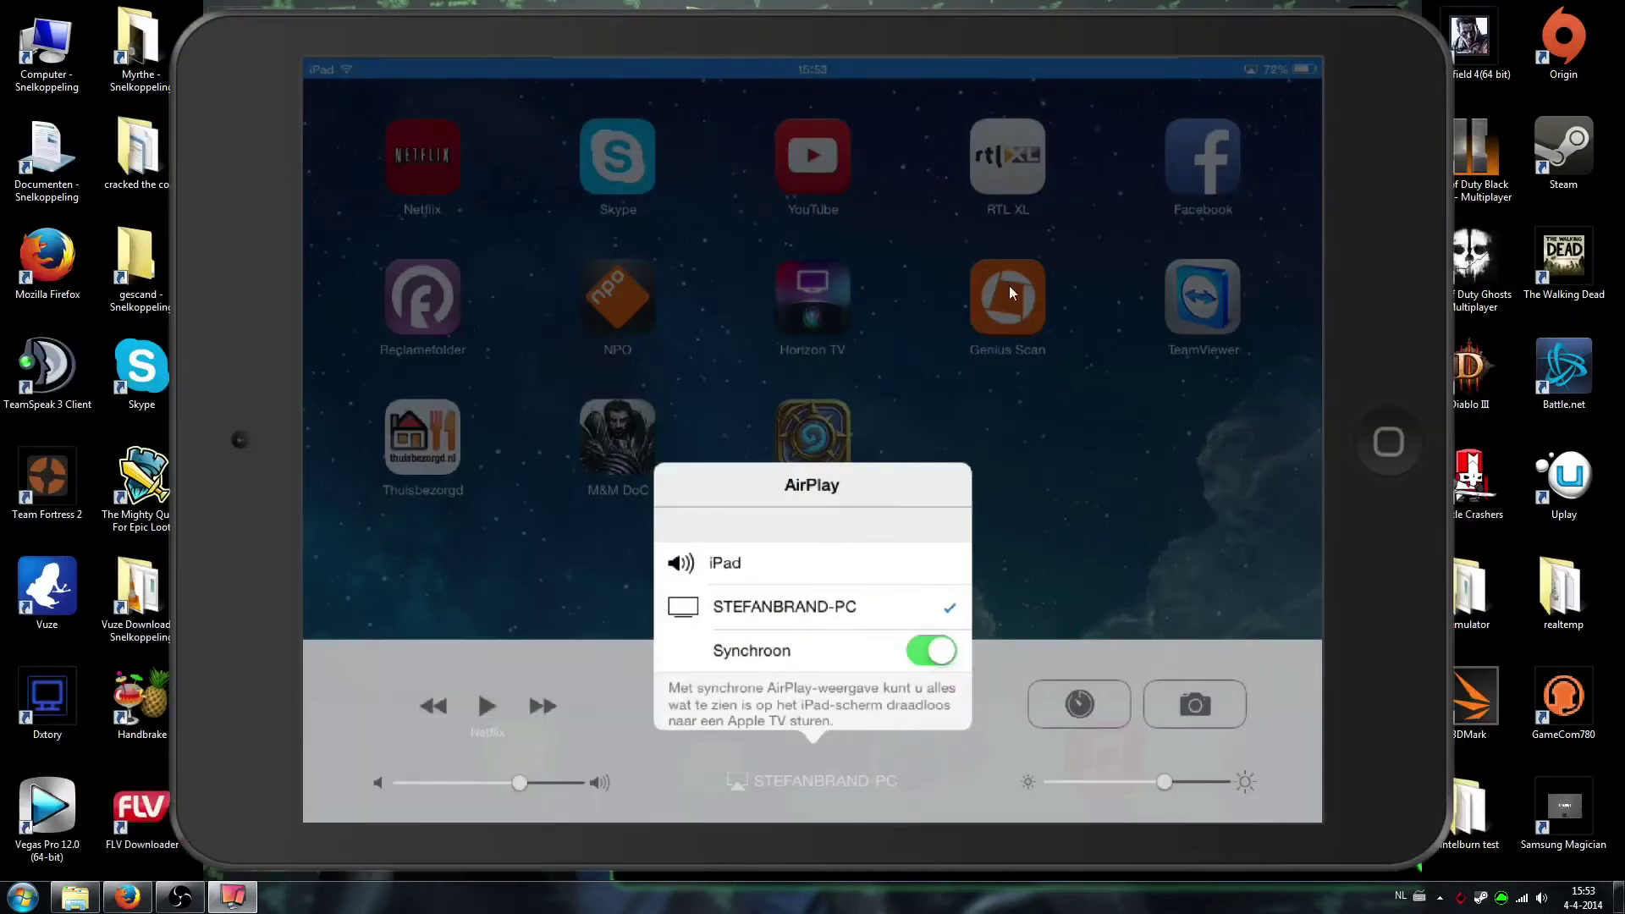
pyautogui.rightClick(1009, 288)
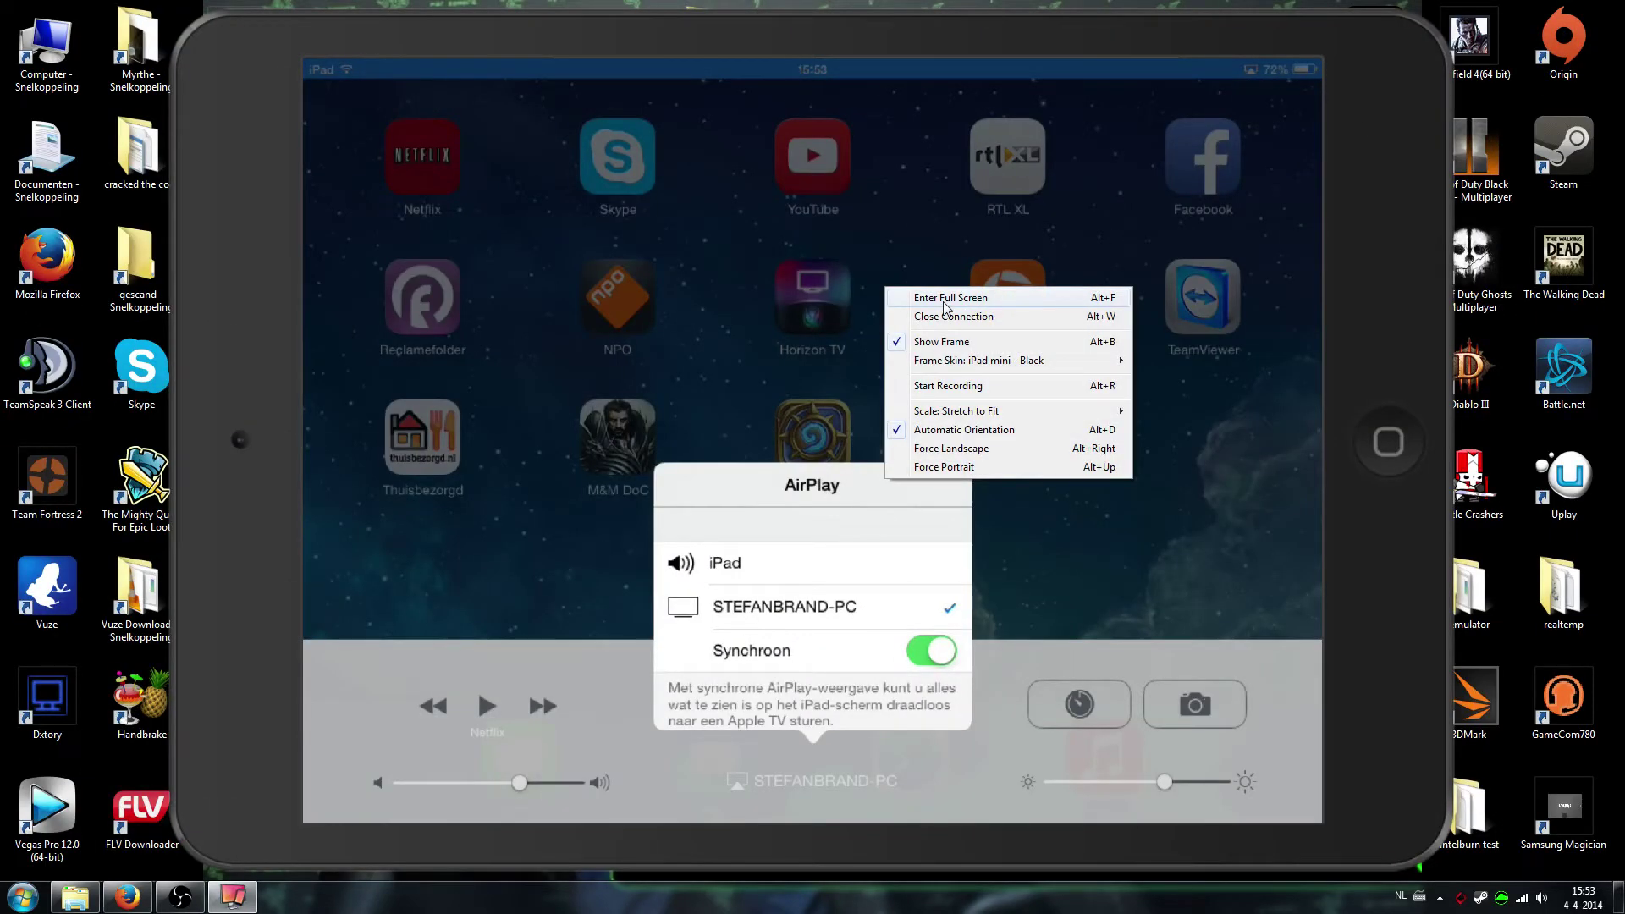
pyautogui.click(1094, 490)
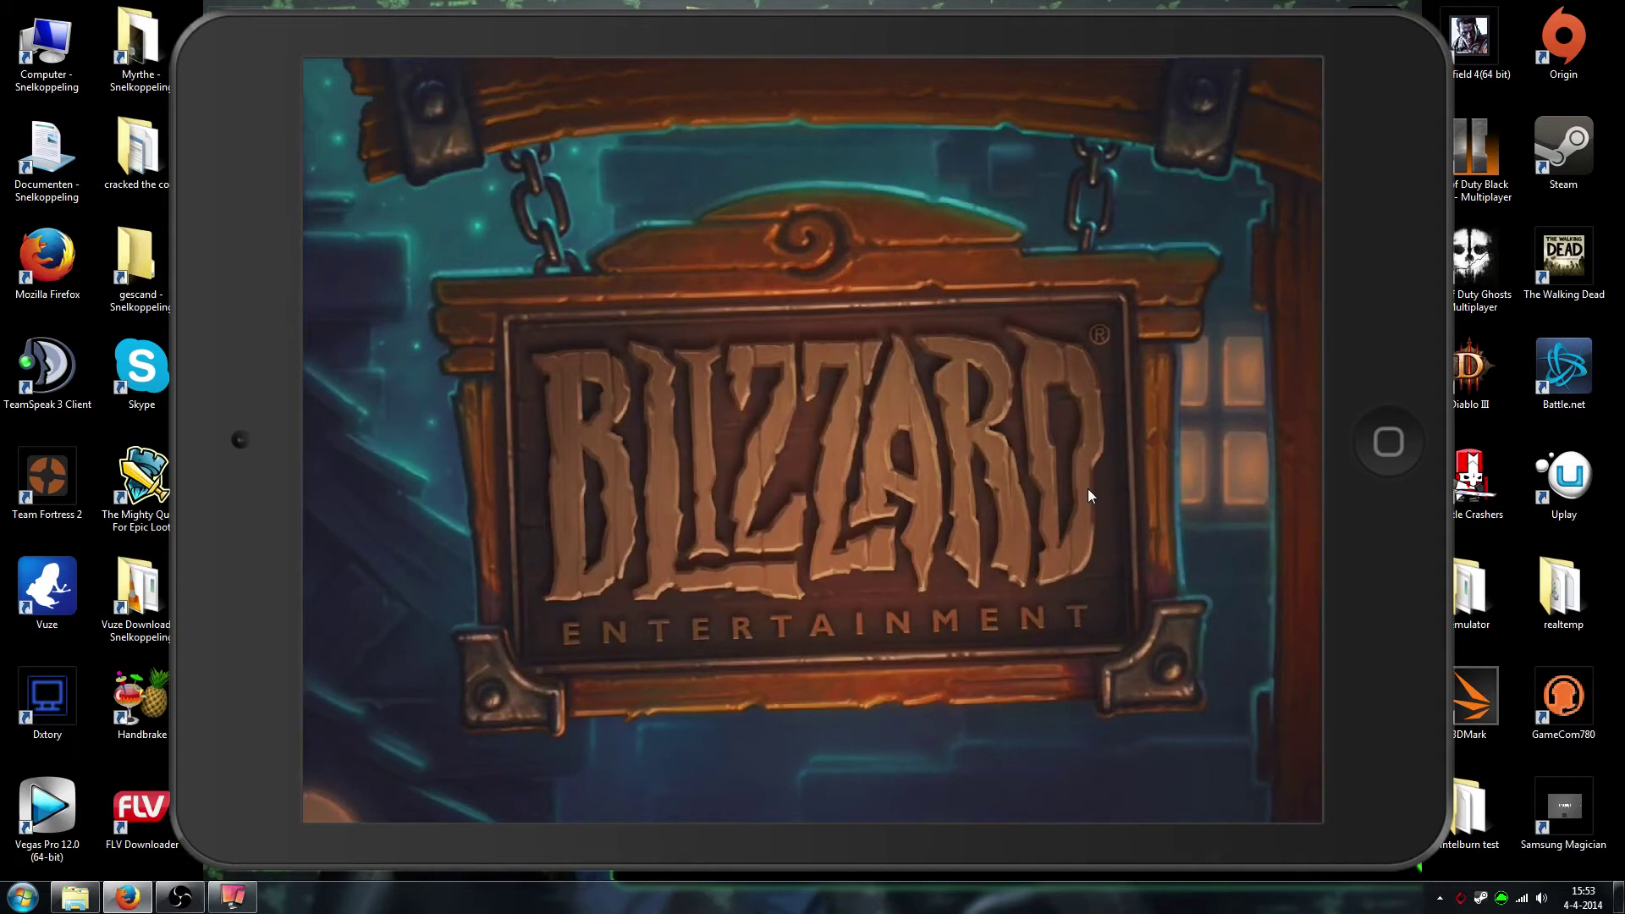
# - Dismiss Hearthstone's Today's Quests overlay and move the mirrored iPad window to the right
pyautogui.rightClick(799, 459)
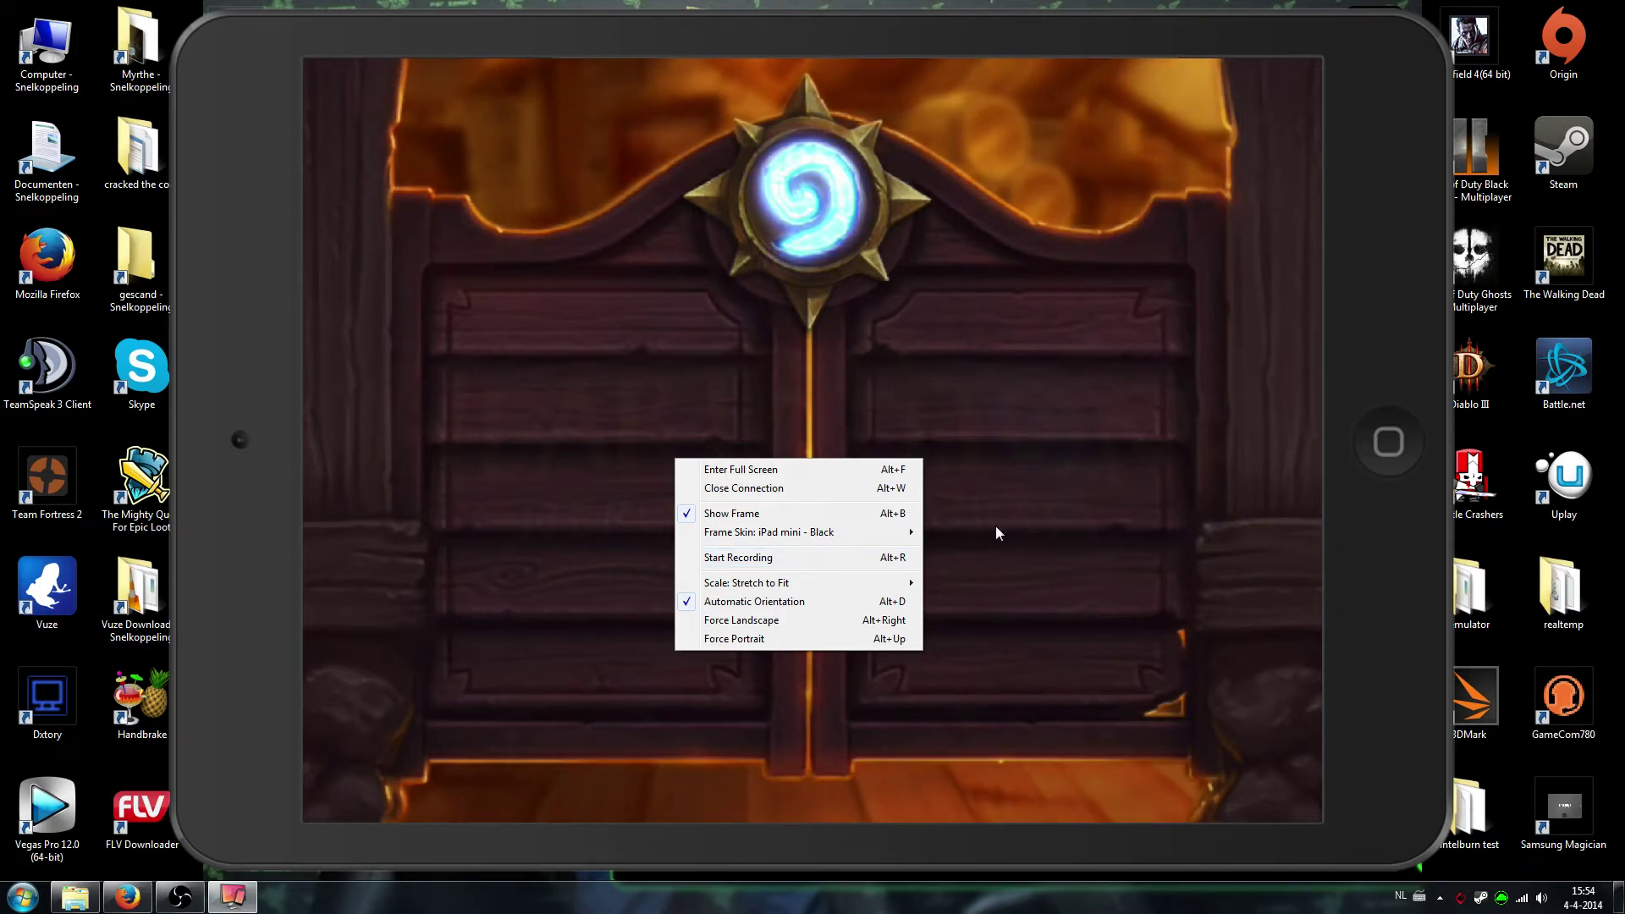
pyautogui.click(1069, 534)
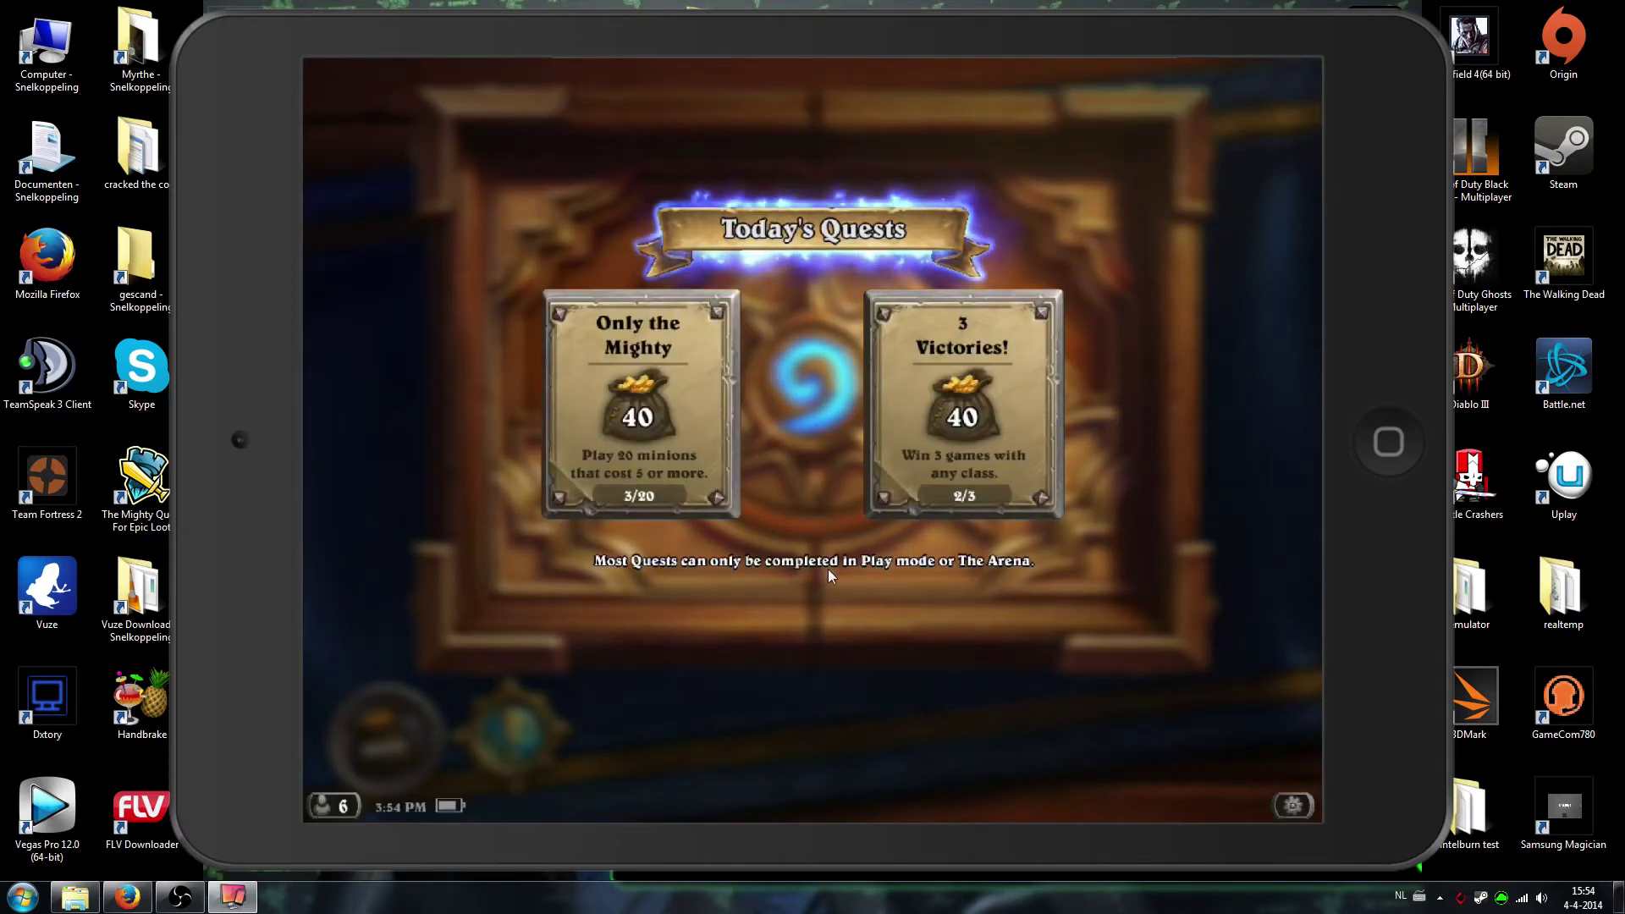
pyautogui.click(844, 623)
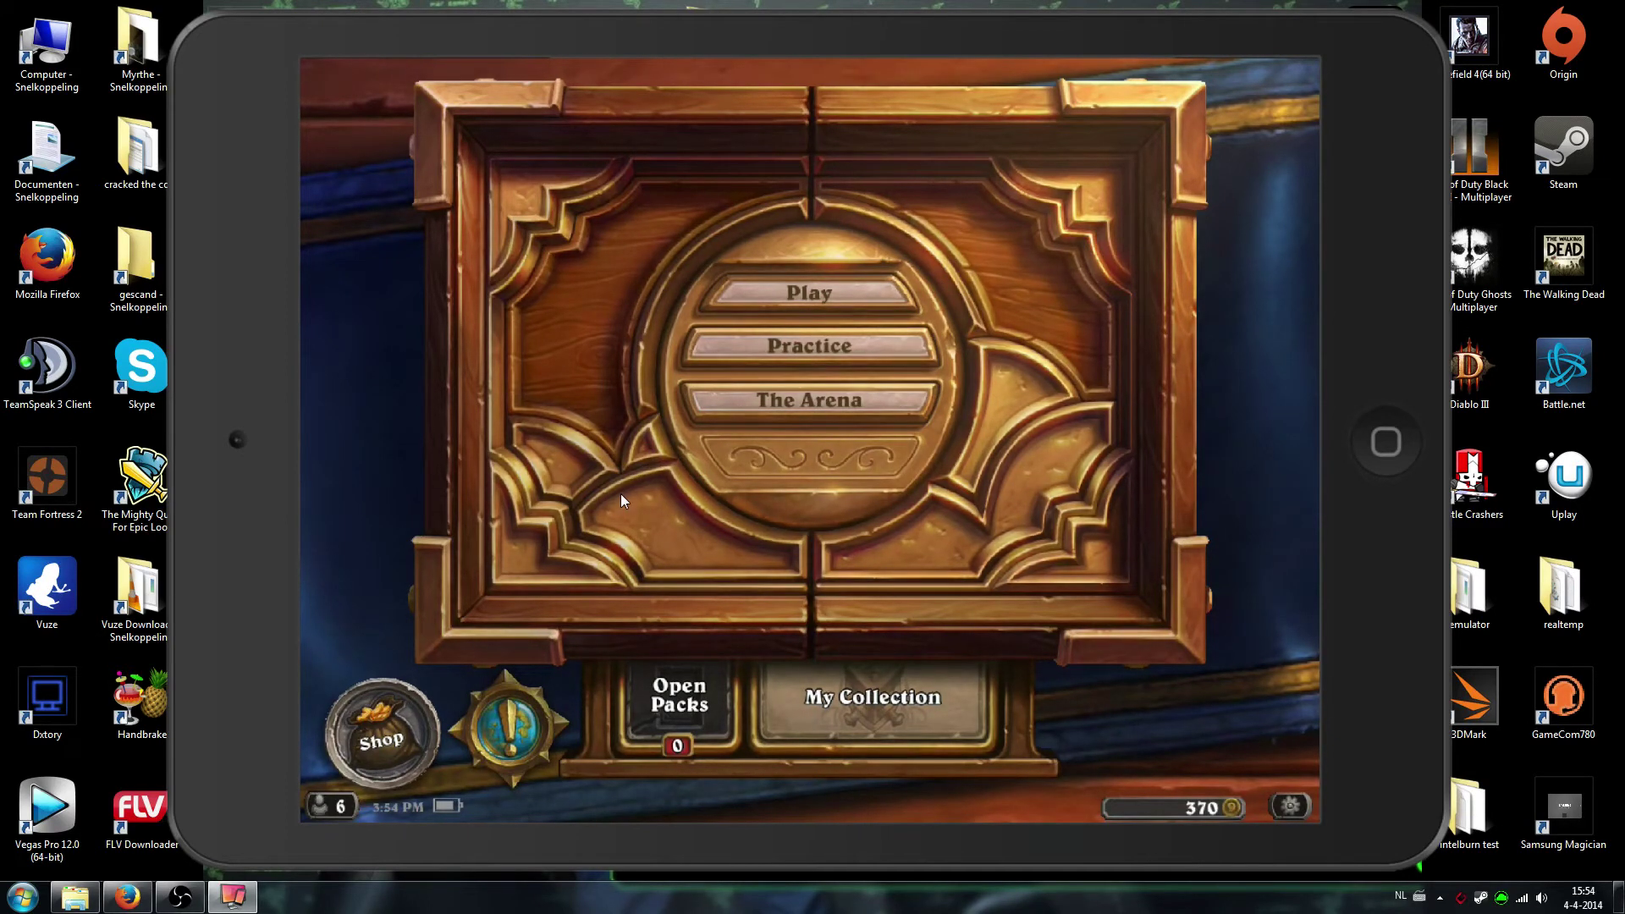
pyautogui.moveTo(668, 37); pyautogui.dragTo(707, 38)
# - Show the mirror in full screen and apply the iPad Black frame skin
pyautogui.rightClick(623, 410)
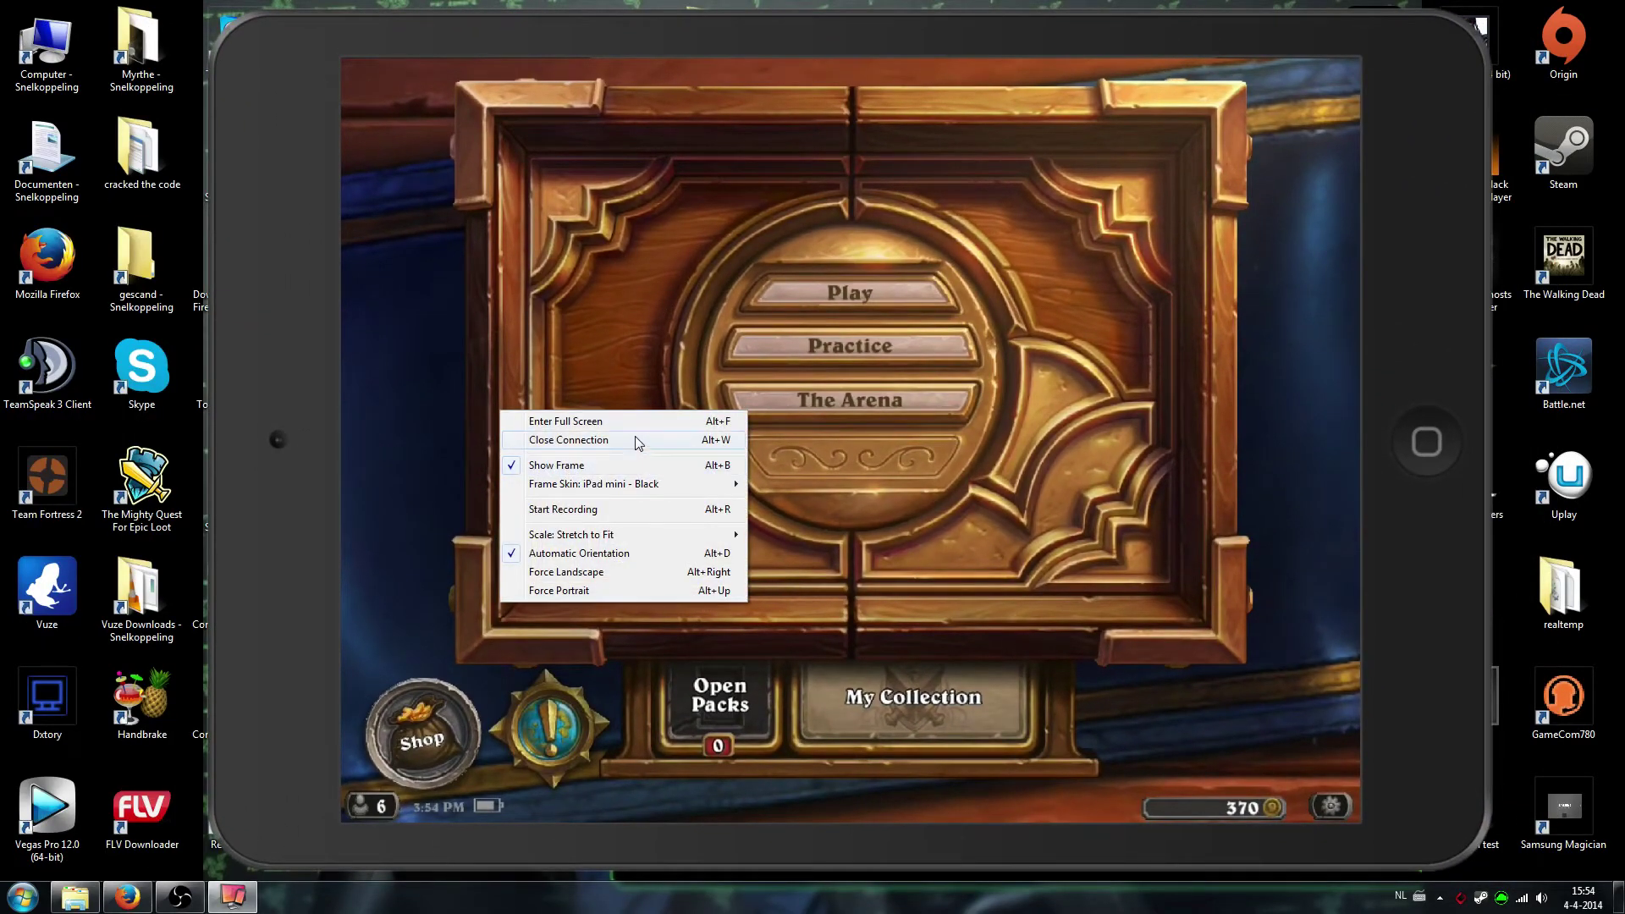
pyautogui.click(625, 424)
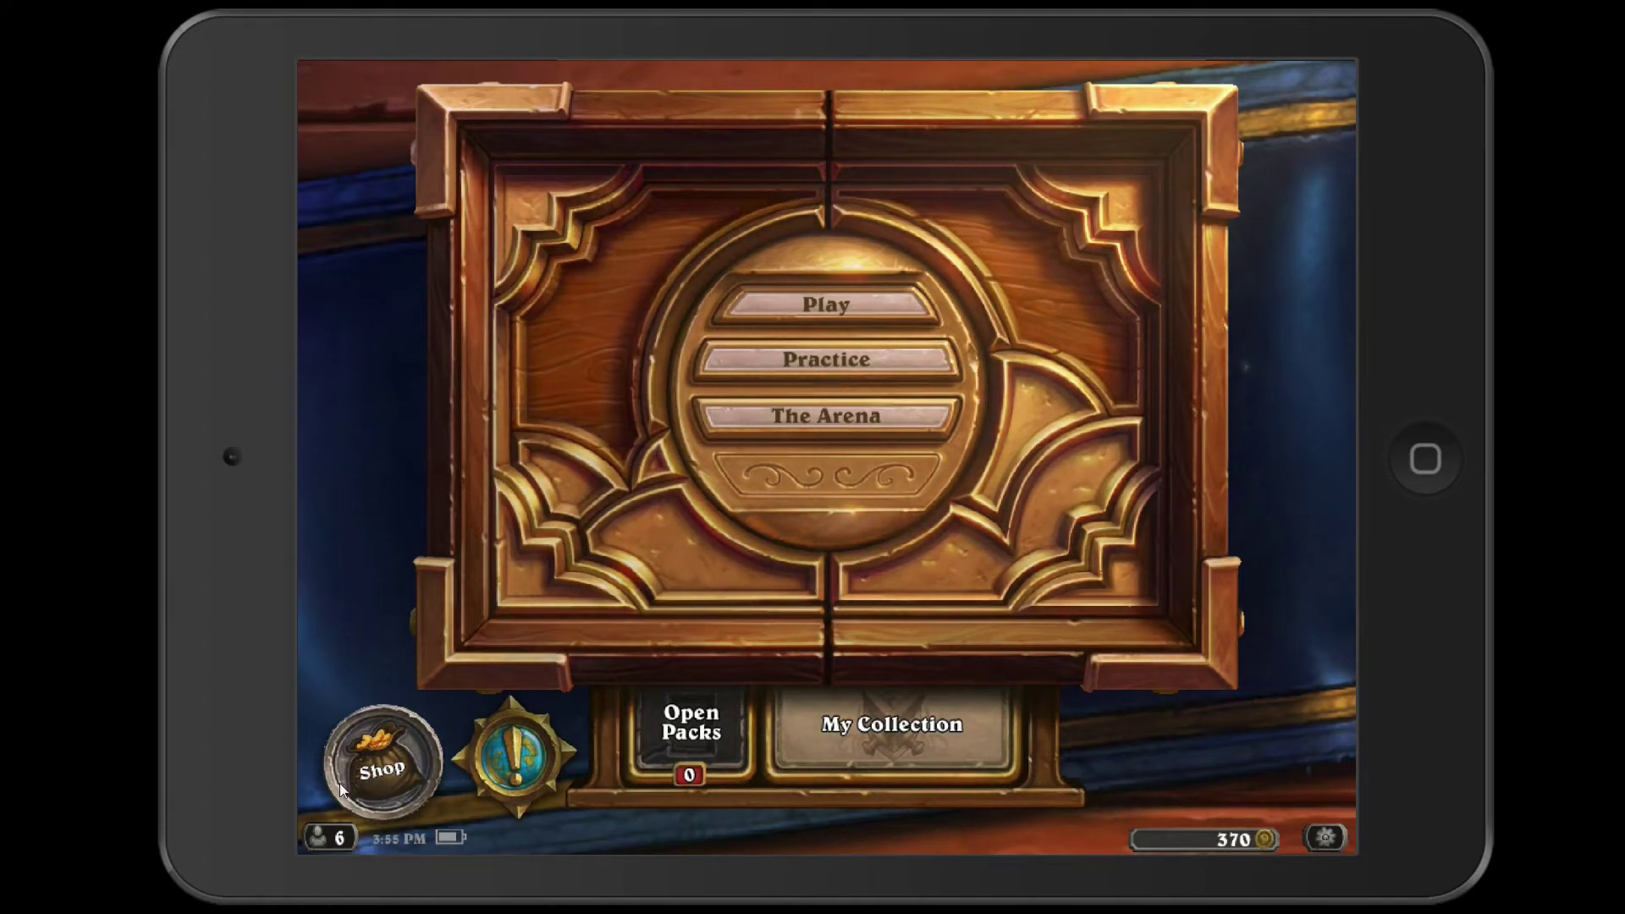
pyautogui.rightClick(464, 382)
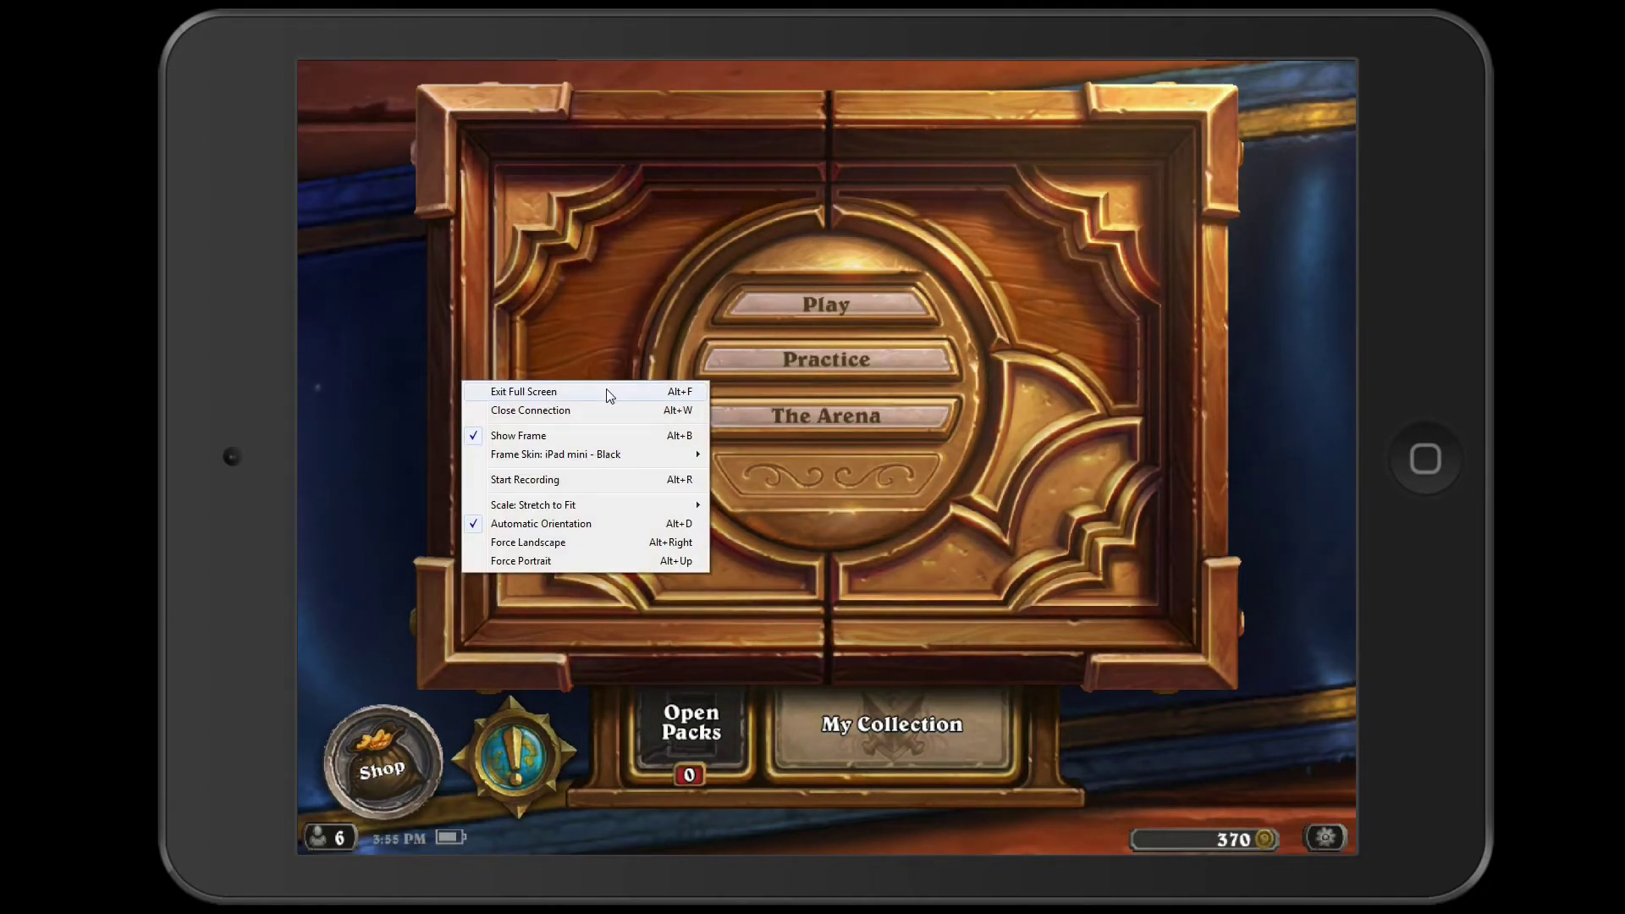
pyautogui.moveTo(656, 455)
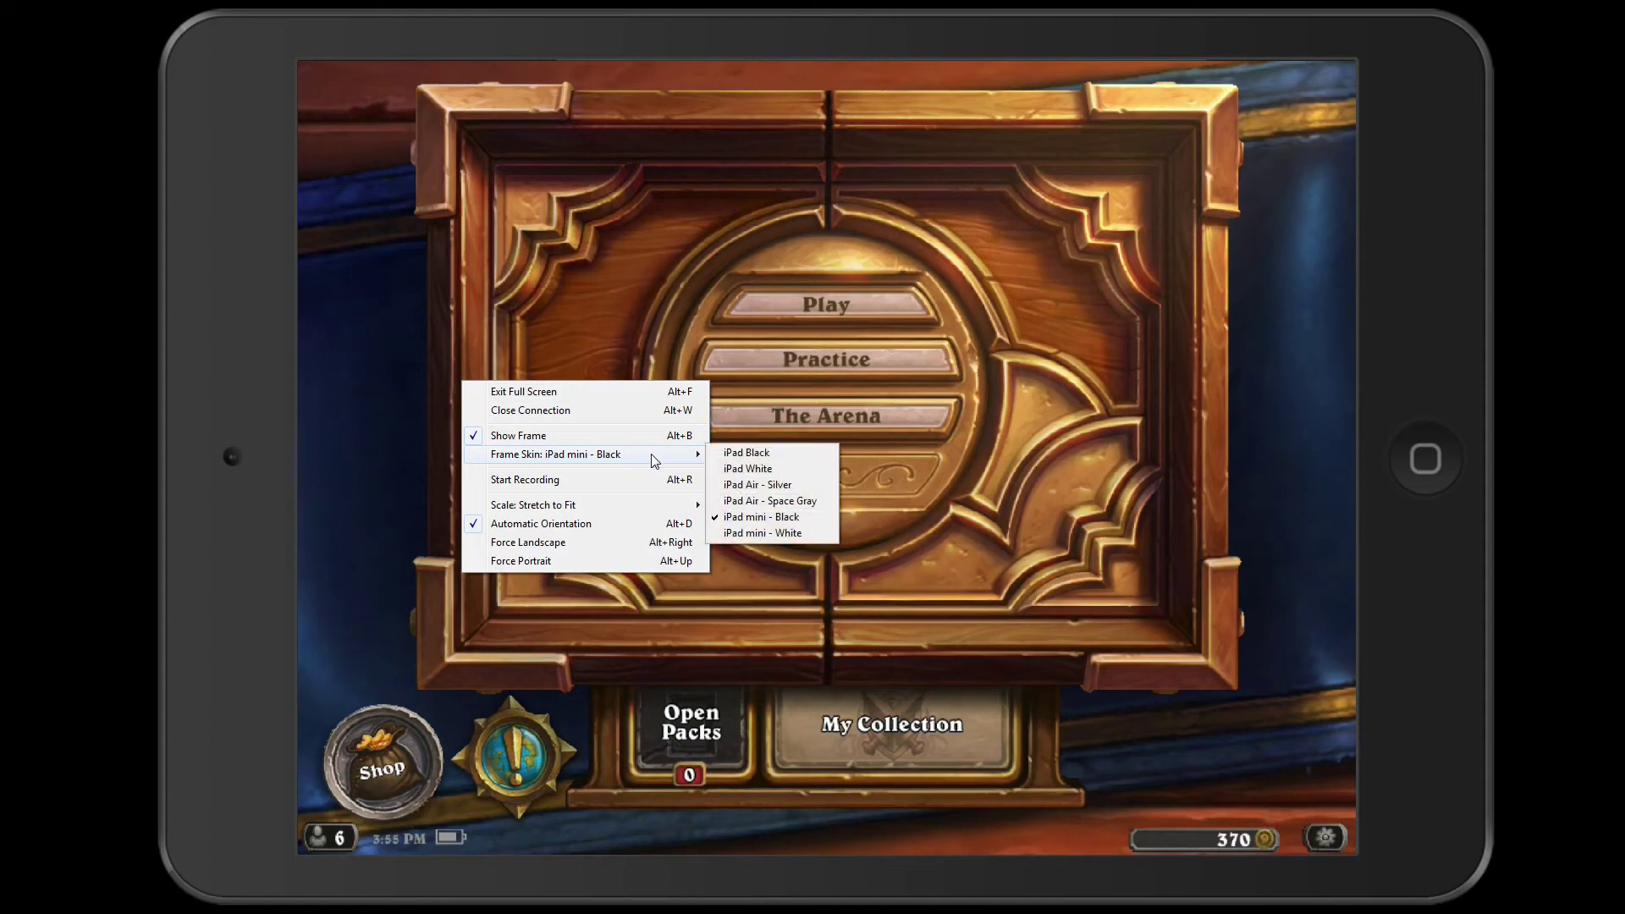
pyautogui.click(763, 454)
# - Try the iPad Air - Silver frame skin, then settle on iPad Air - Space Gray
pyautogui.rightClick(454, 447)
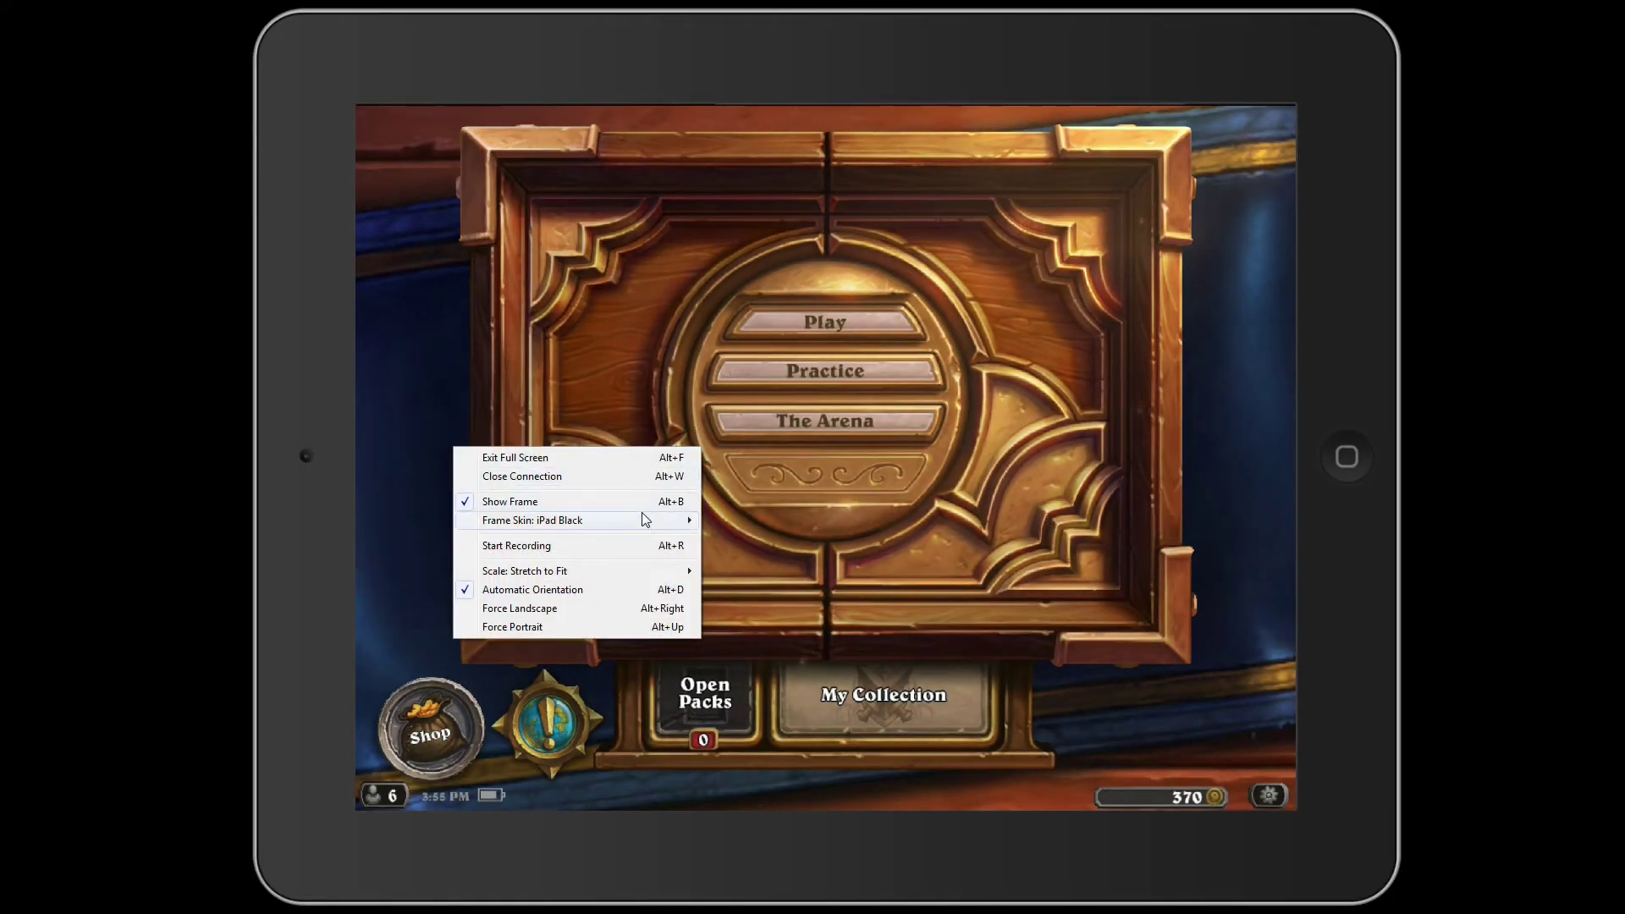
pyautogui.moveTo(647, 521)
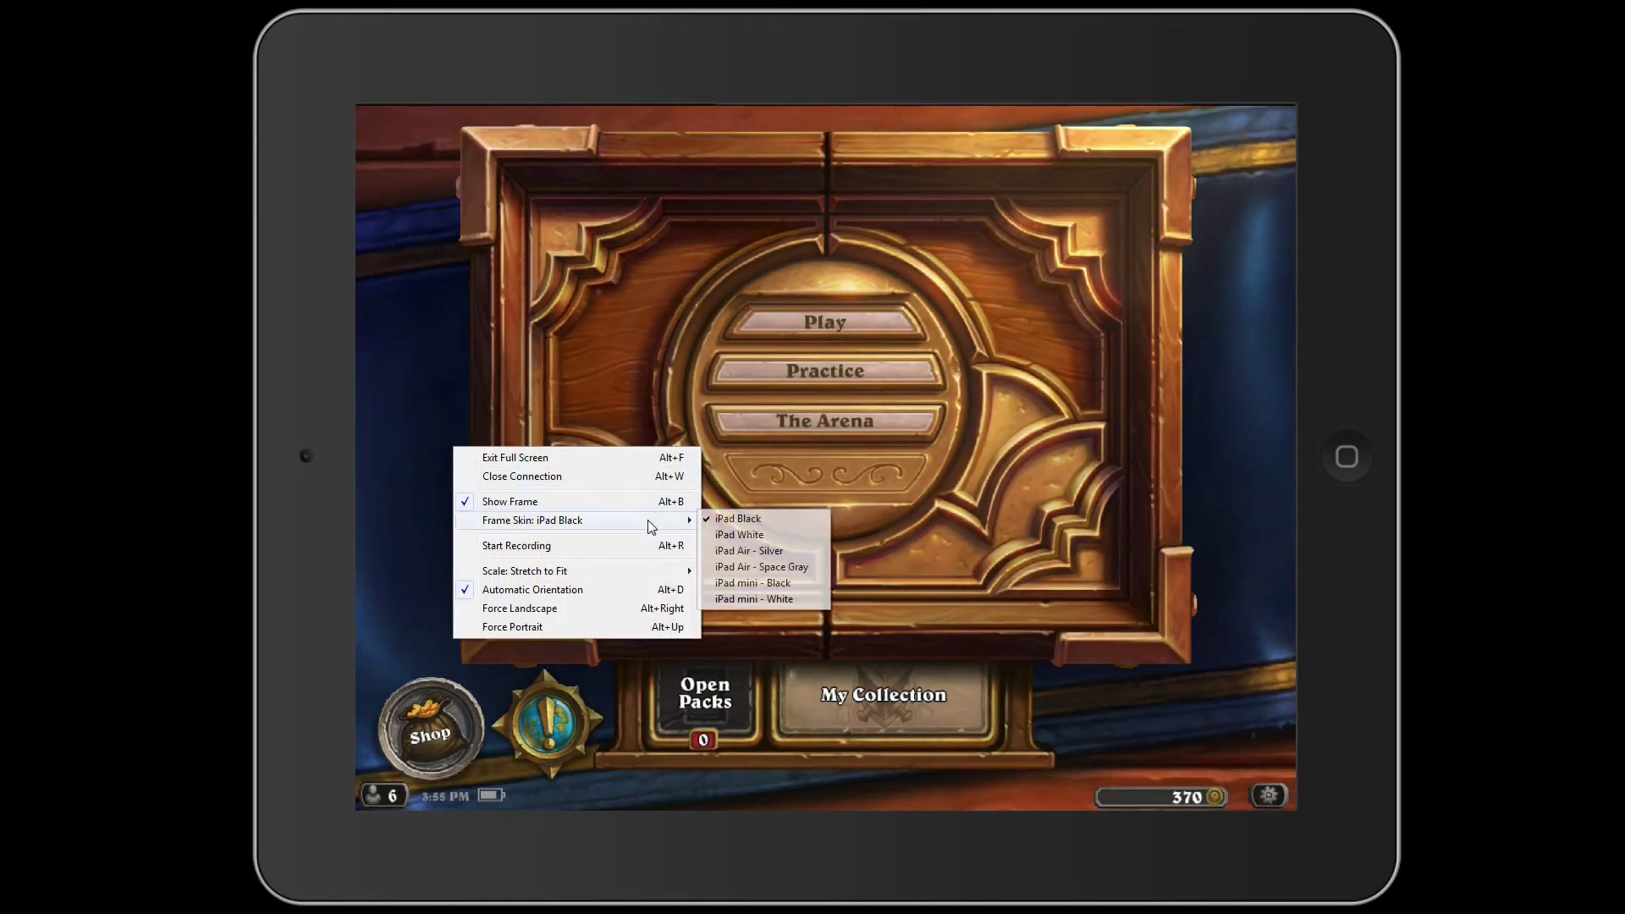
pyautogui.click(787, 552)
pyautogui.rightClick(428, 433)
pyautogui.moveTo(647, 506)
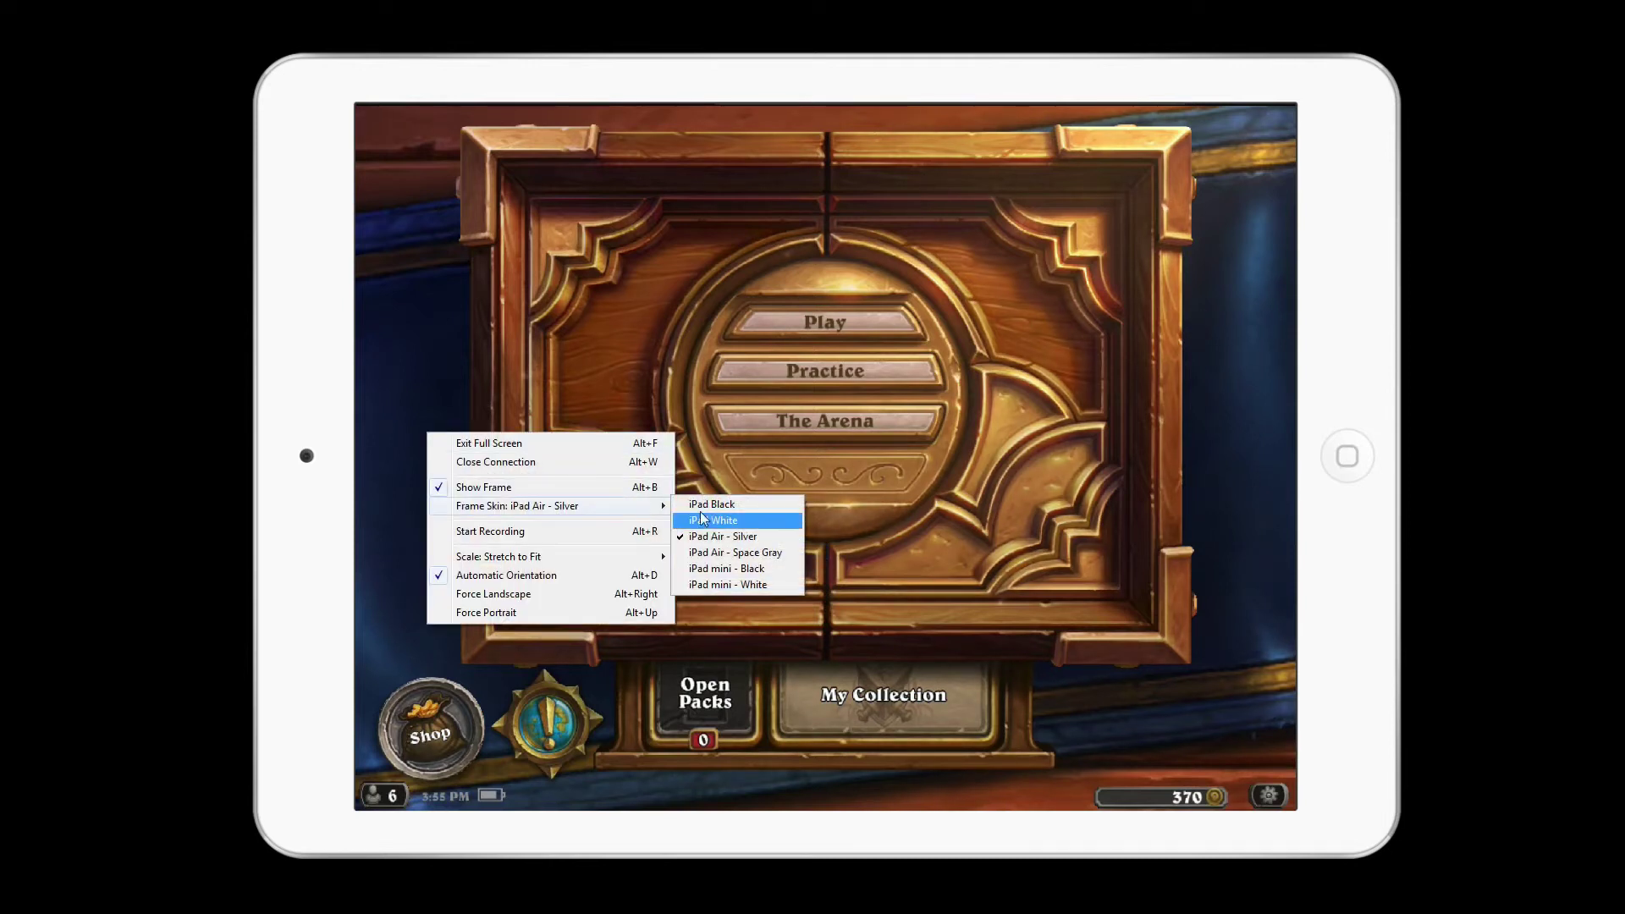
pyautogui.click(763, 553)
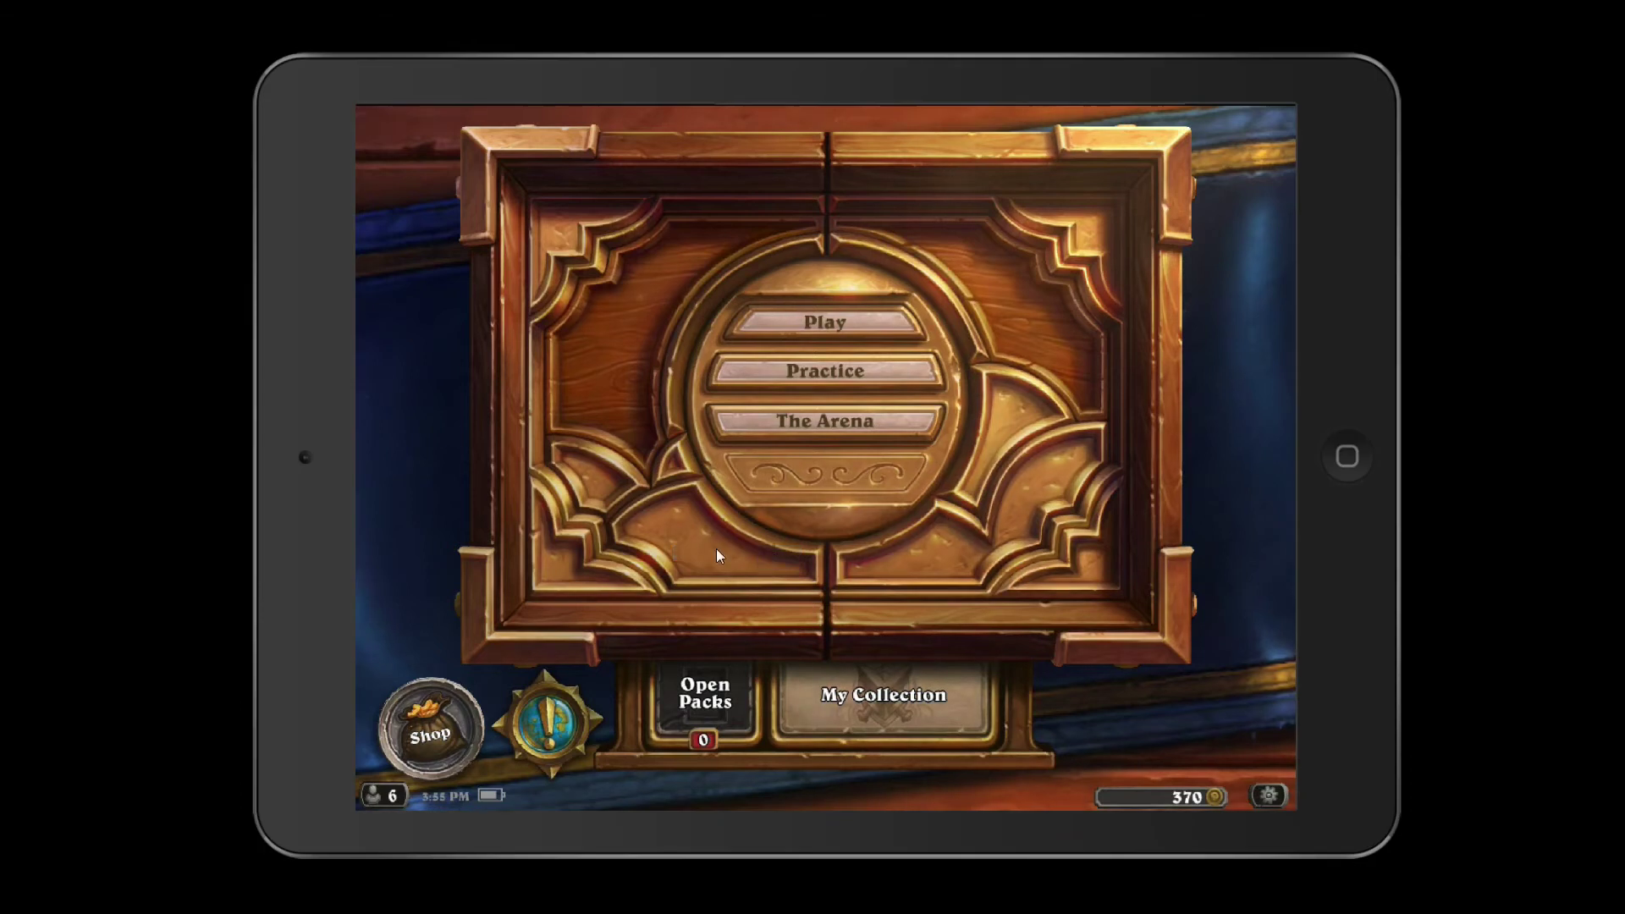
# - Open and dismiss the mirror's options menu, leaving the Windows desktop in view
pyautogui.rightClick(449, 470)
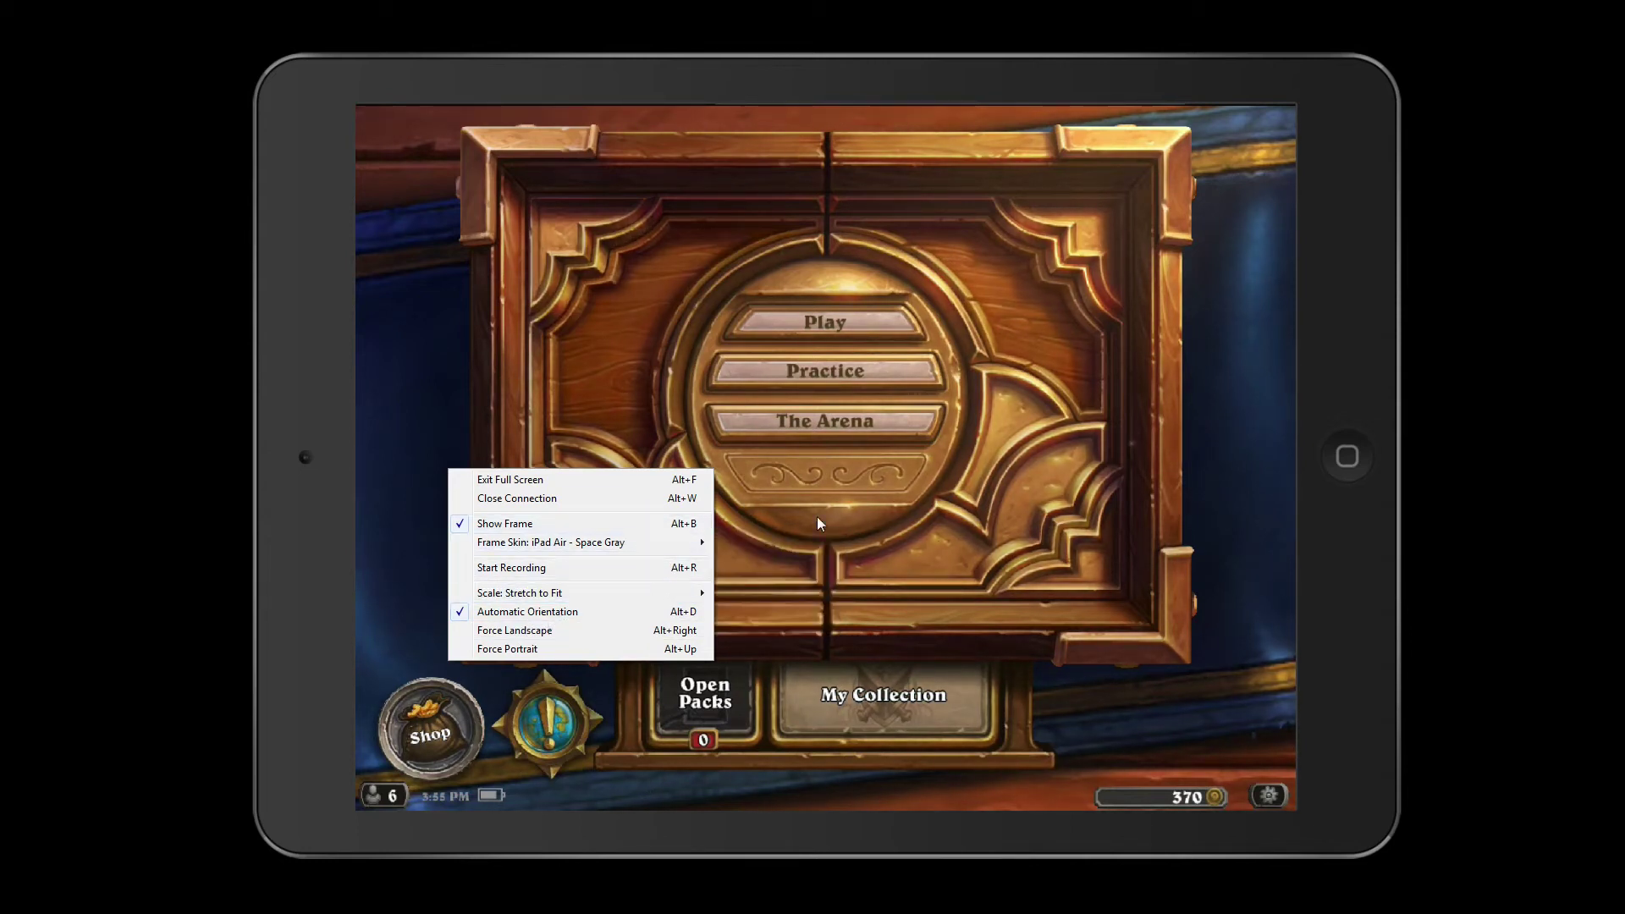
pyautogui.click(1075, 556)
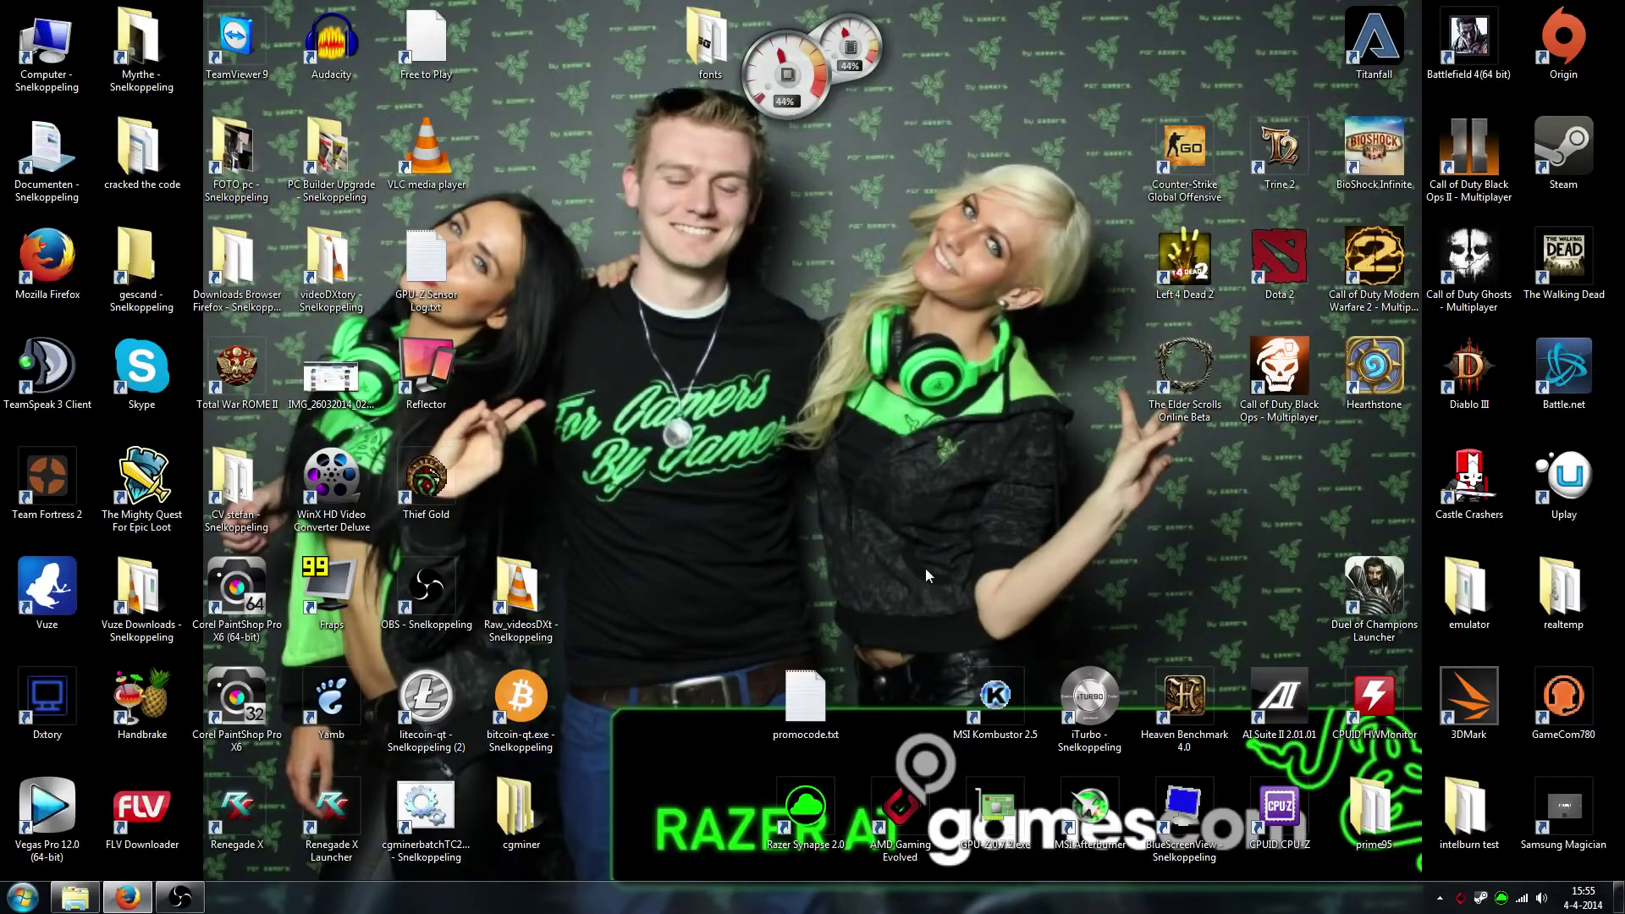
# - Restore OBS from the taskbar, reposition and enlarge its window, and select the LTC Tutorial source
pyautogui.click(191, 897)
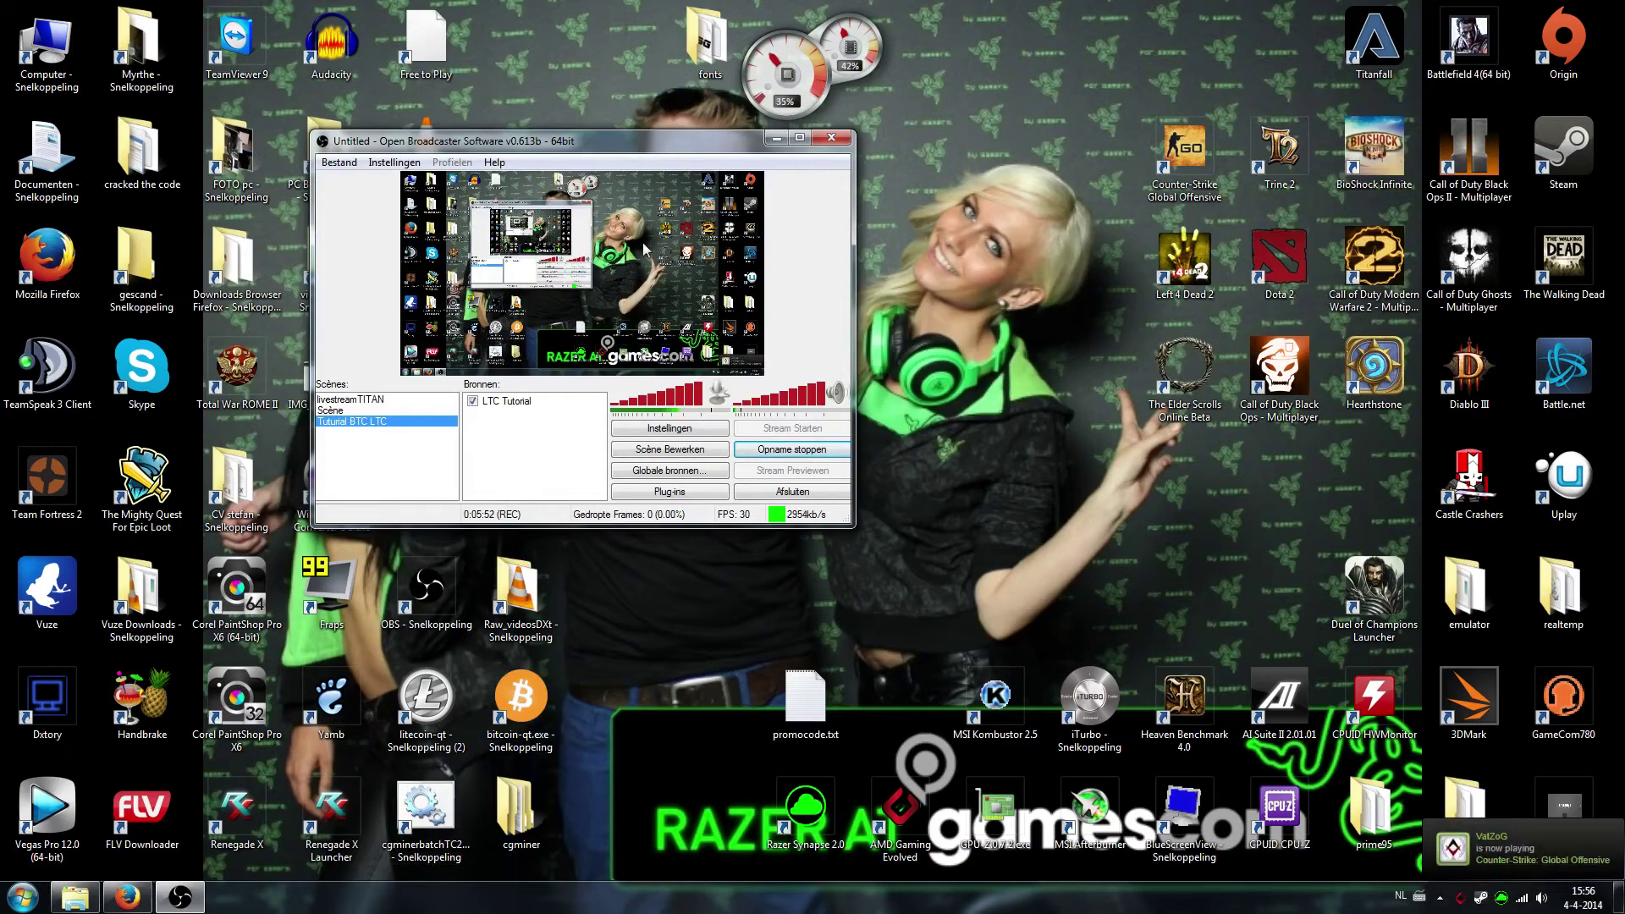
pyautogui.moveTo(679, 147); pyautogui.dragTo(583, 144)
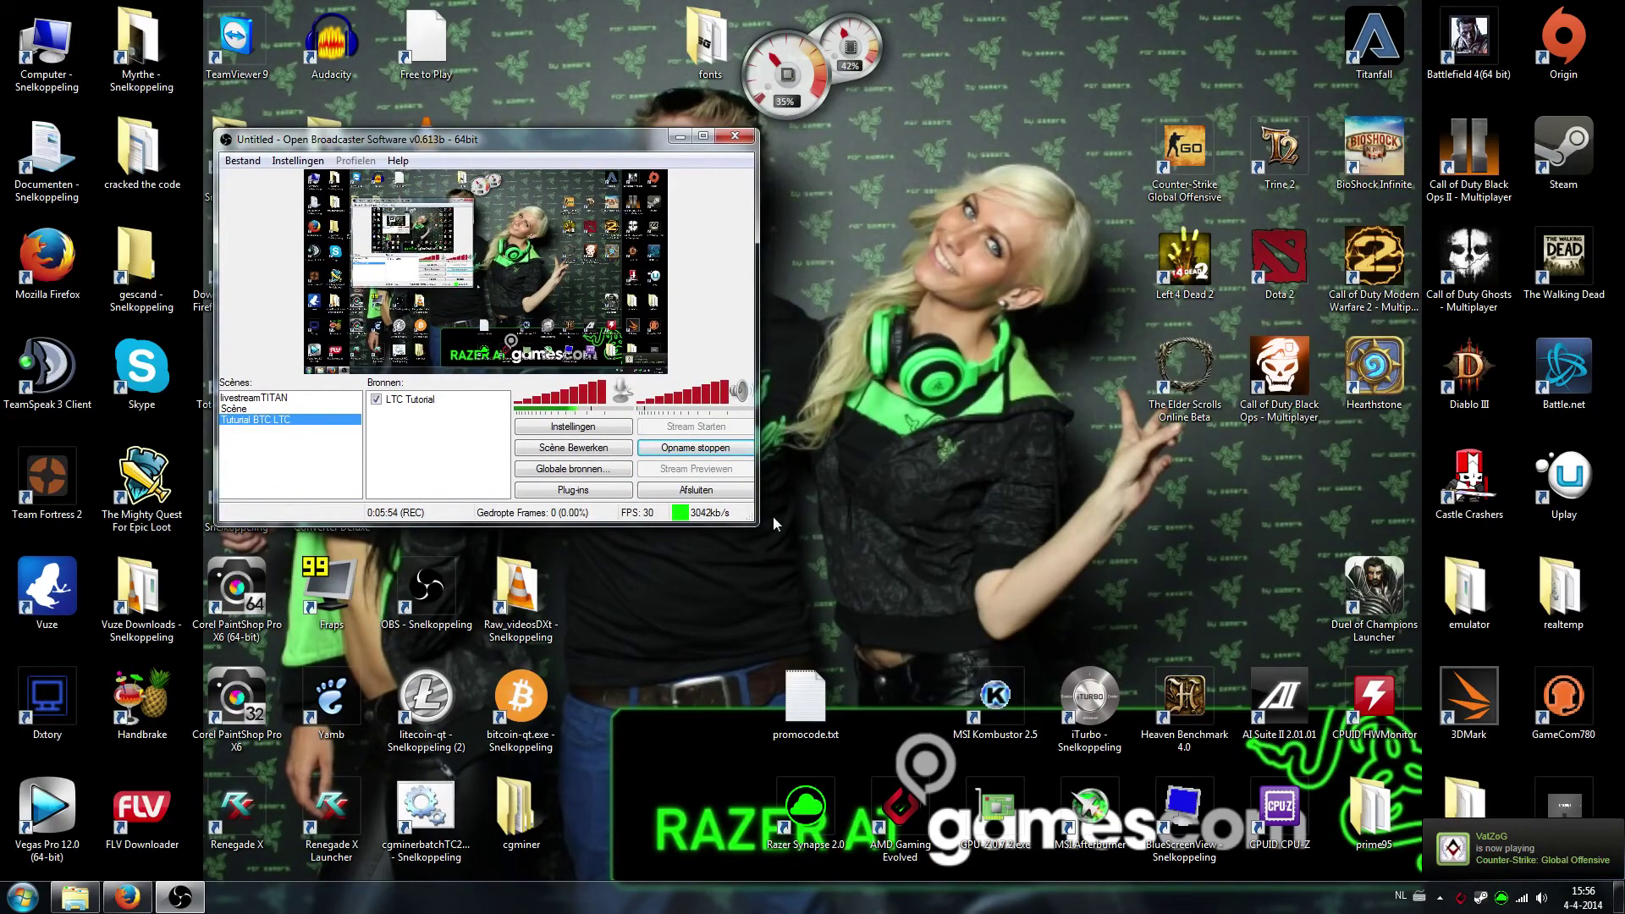
pyautogui.moveTo(748, 513); pyautogui.dragTo(1033, 722)
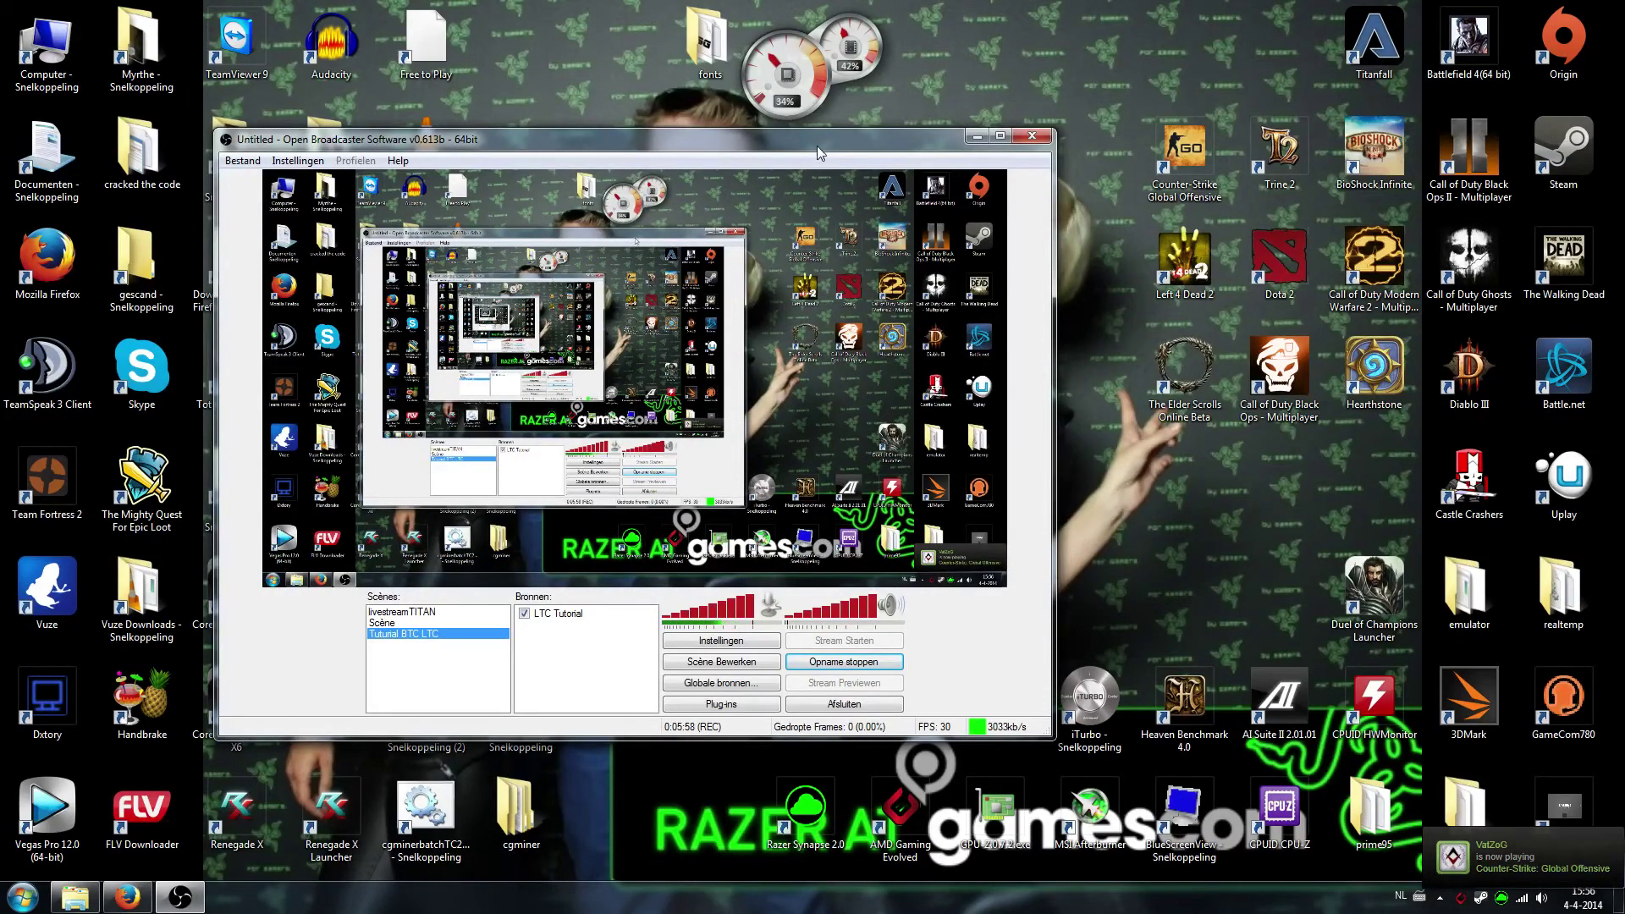
pyautogui.moveTo(821, 140); pyautogui.dragTo(860, 95)
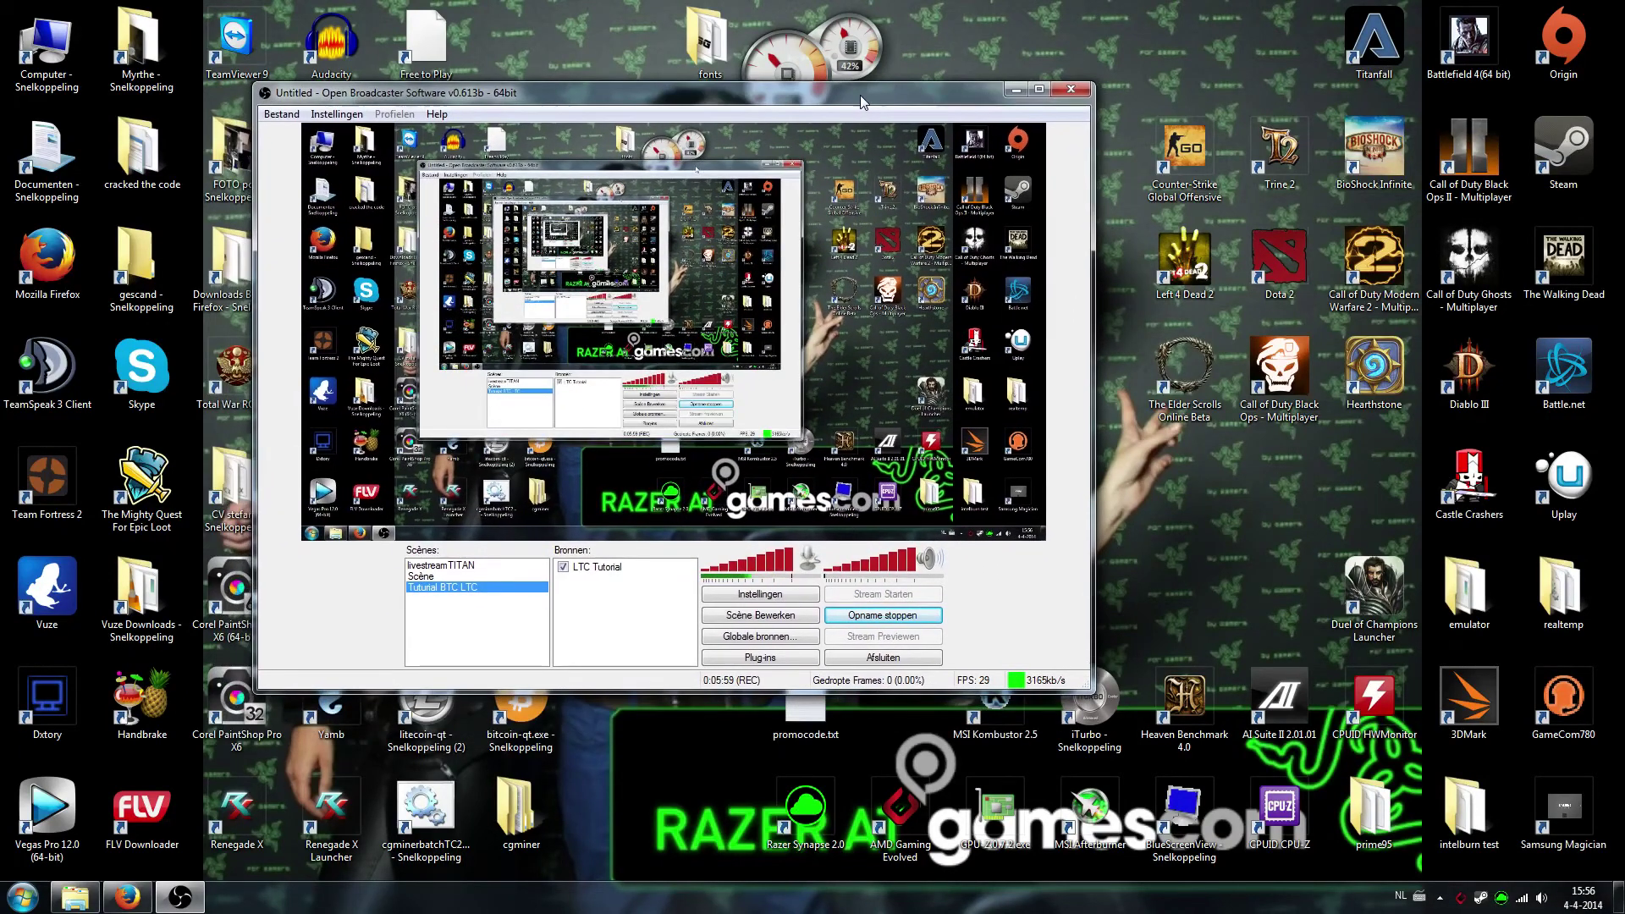
pyautogui.click(612, 577)
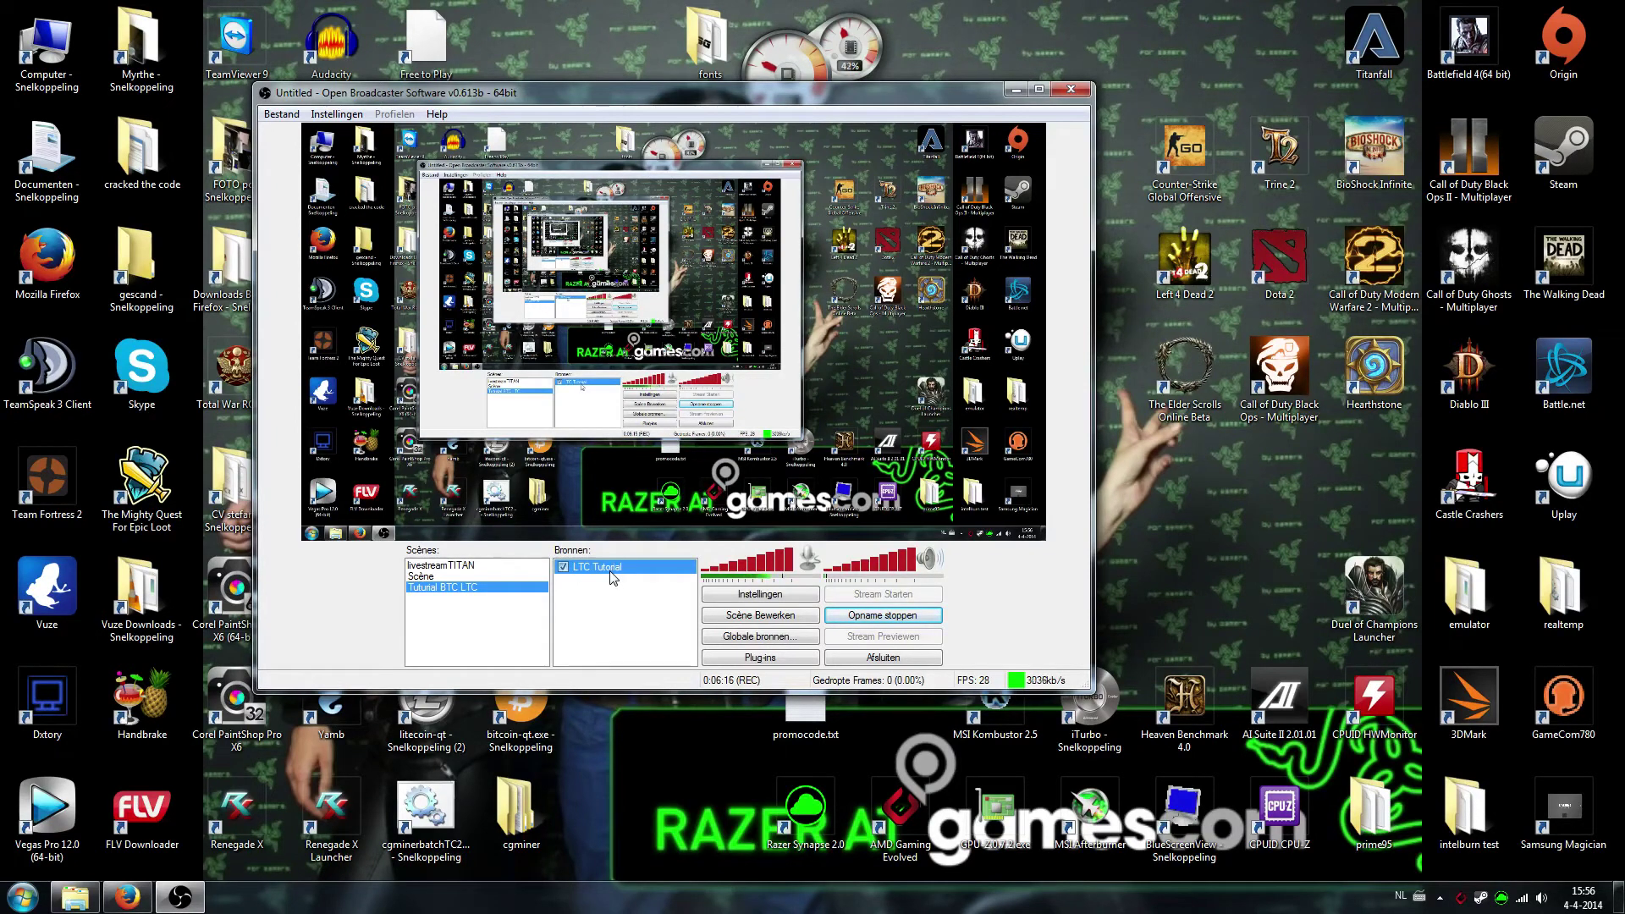
# - Check the Tutorial BTC LTC scene and LTC Tutorial source menus, then open OBS Instellingen
pyautogui.rightClick(470, 588)
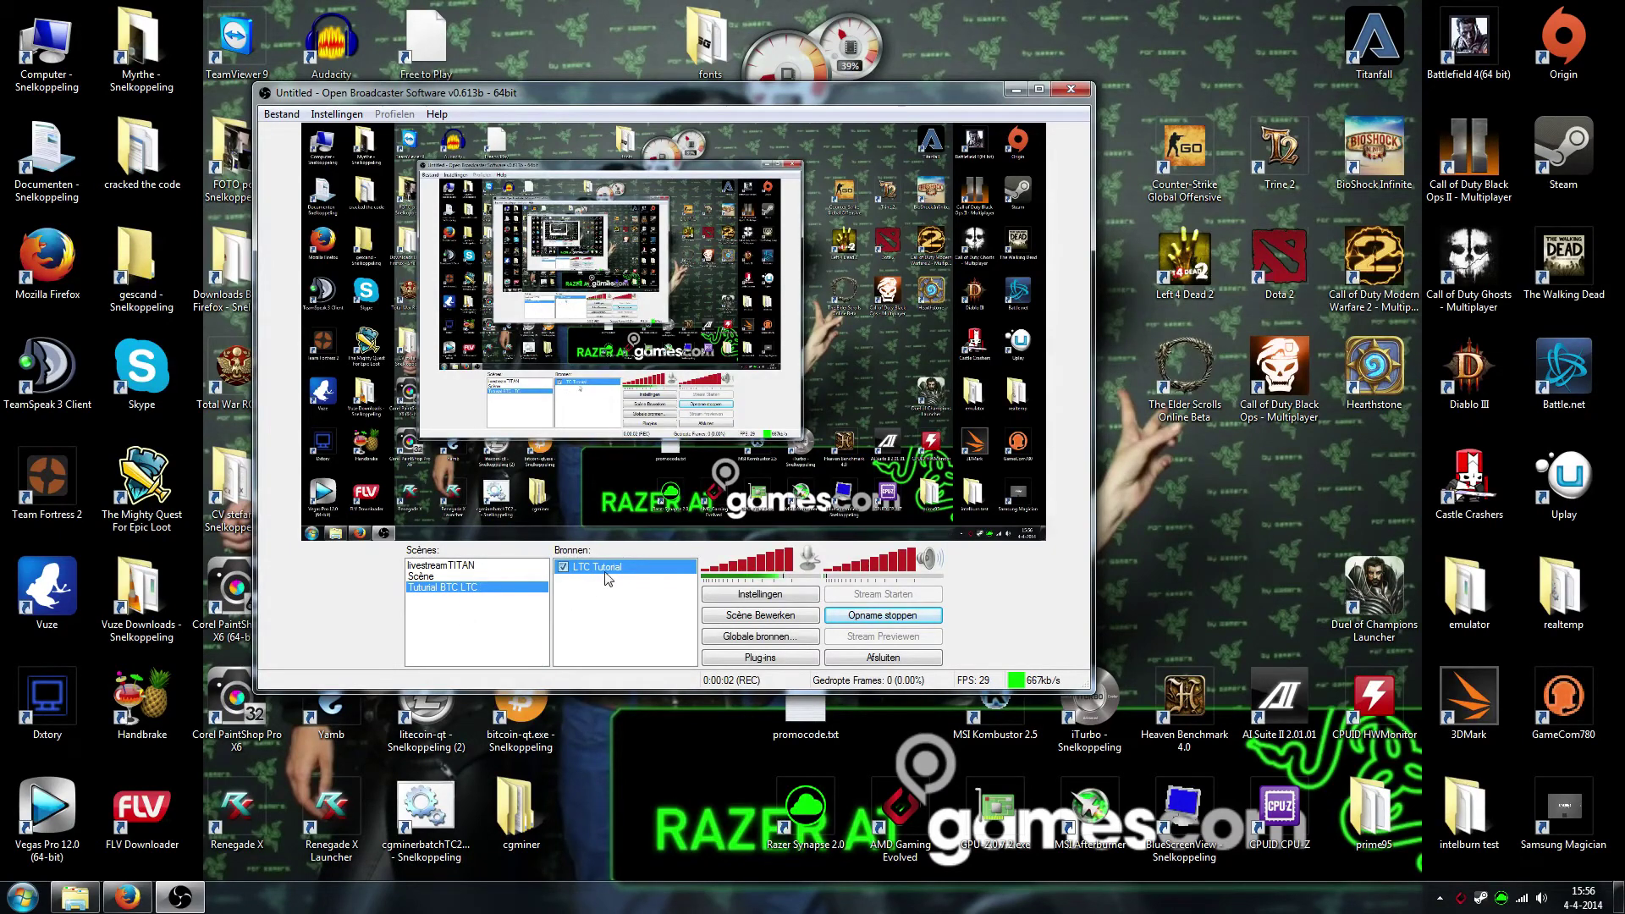
pyautogui.rightClick(612, 567)
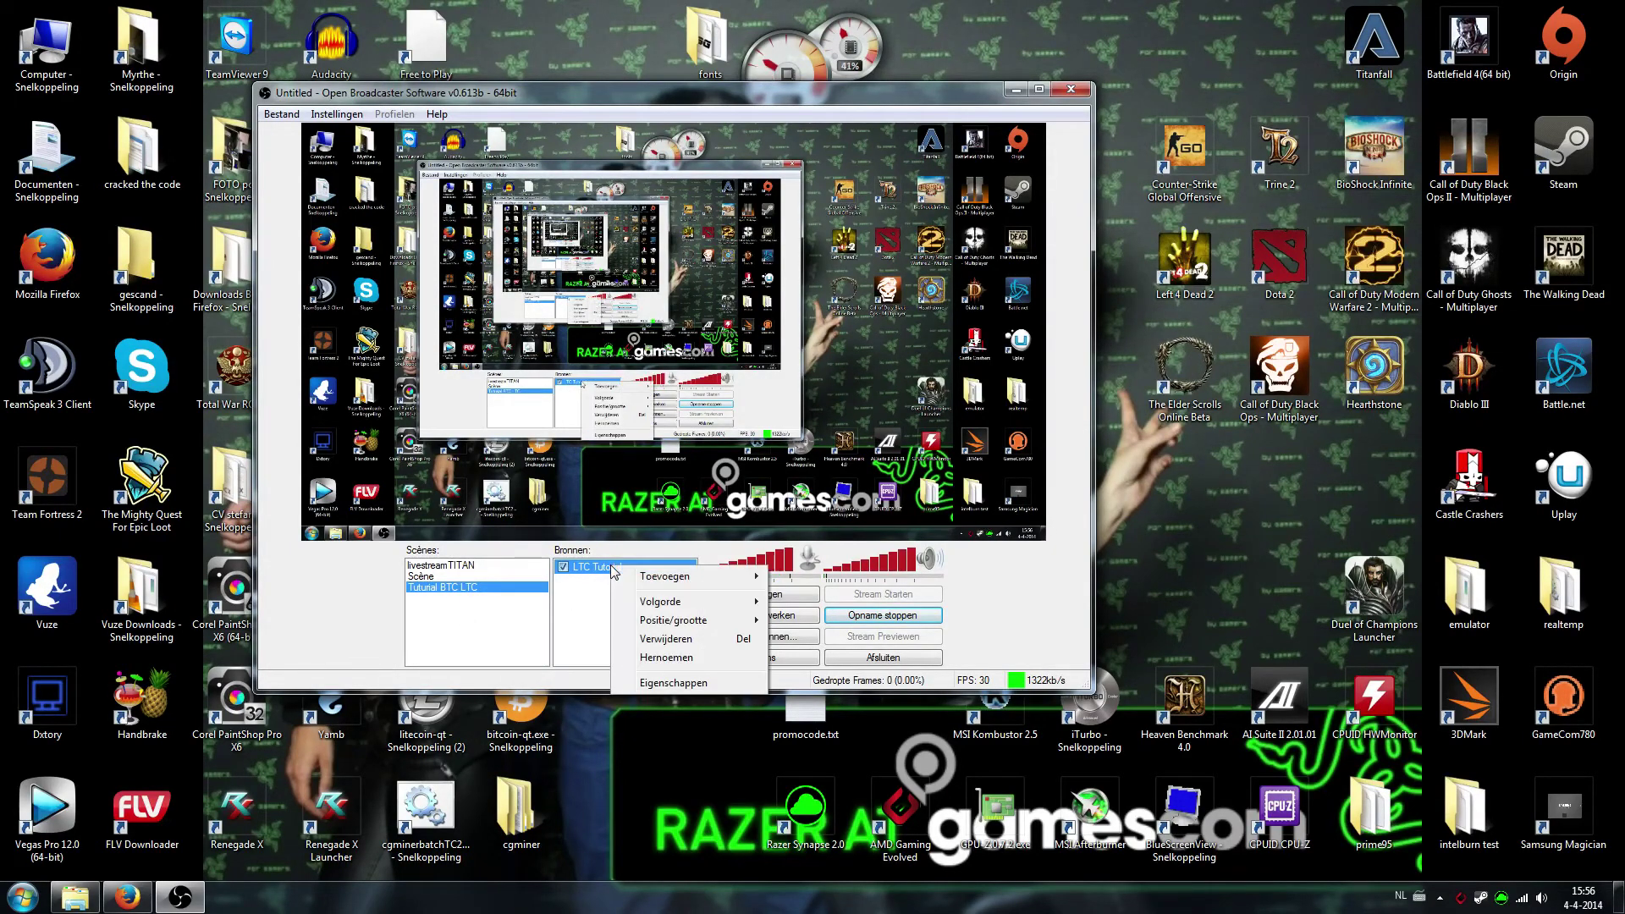
pyautogui.moveTo(745, 579)
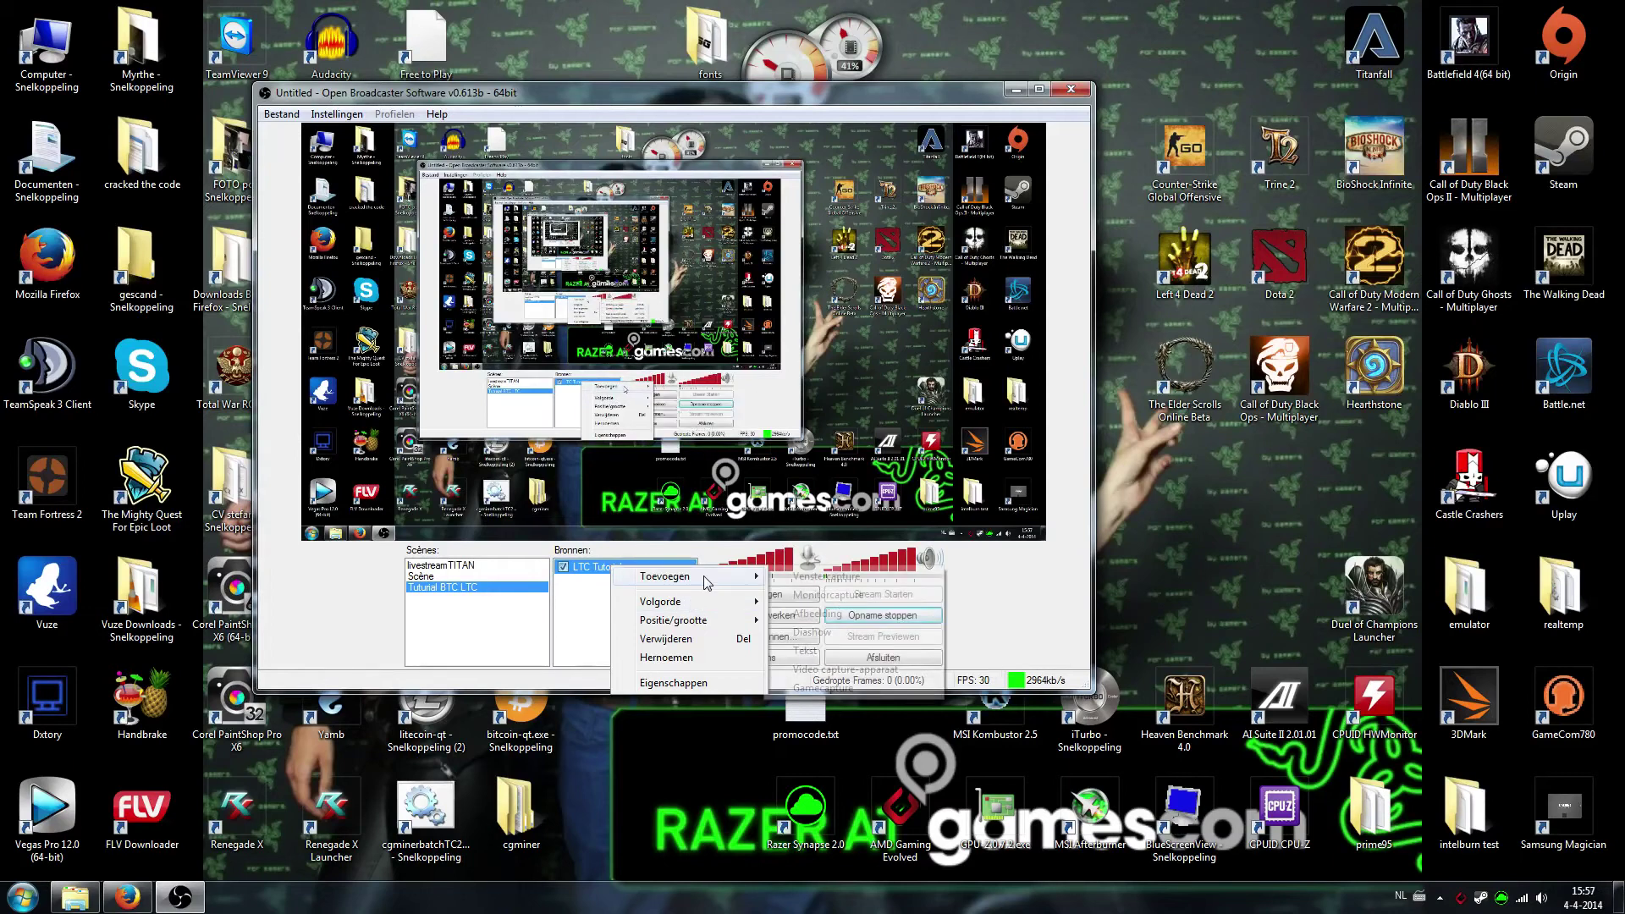
pyautogui.click(602, 606)
pyautogui.click(605, 572)
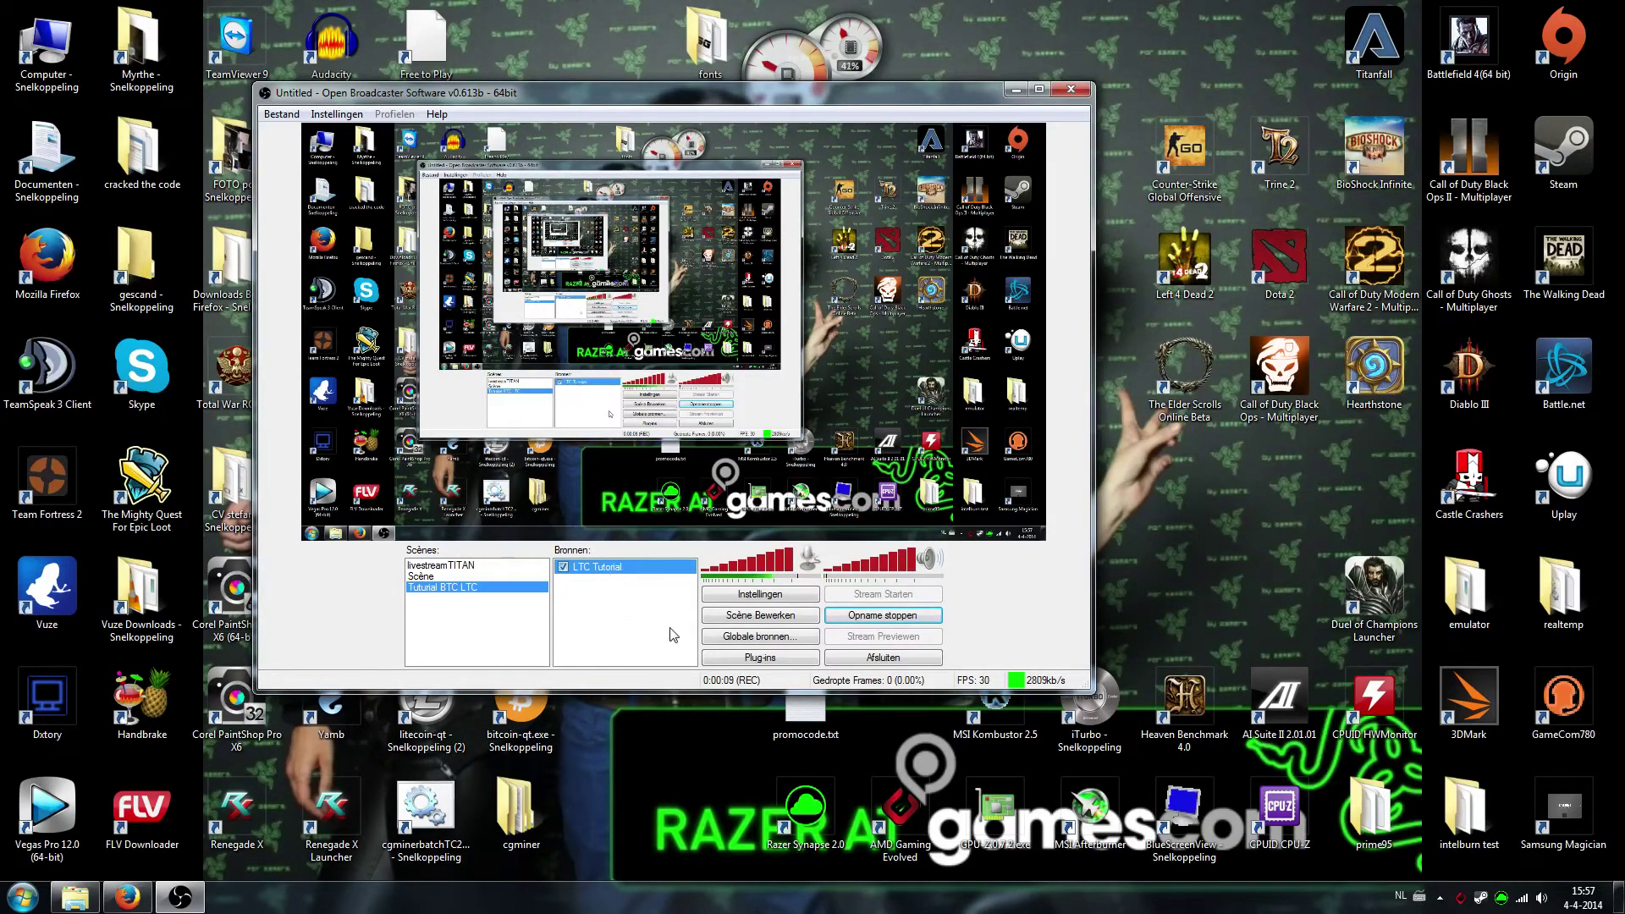
pyautogui.click(760, 596)
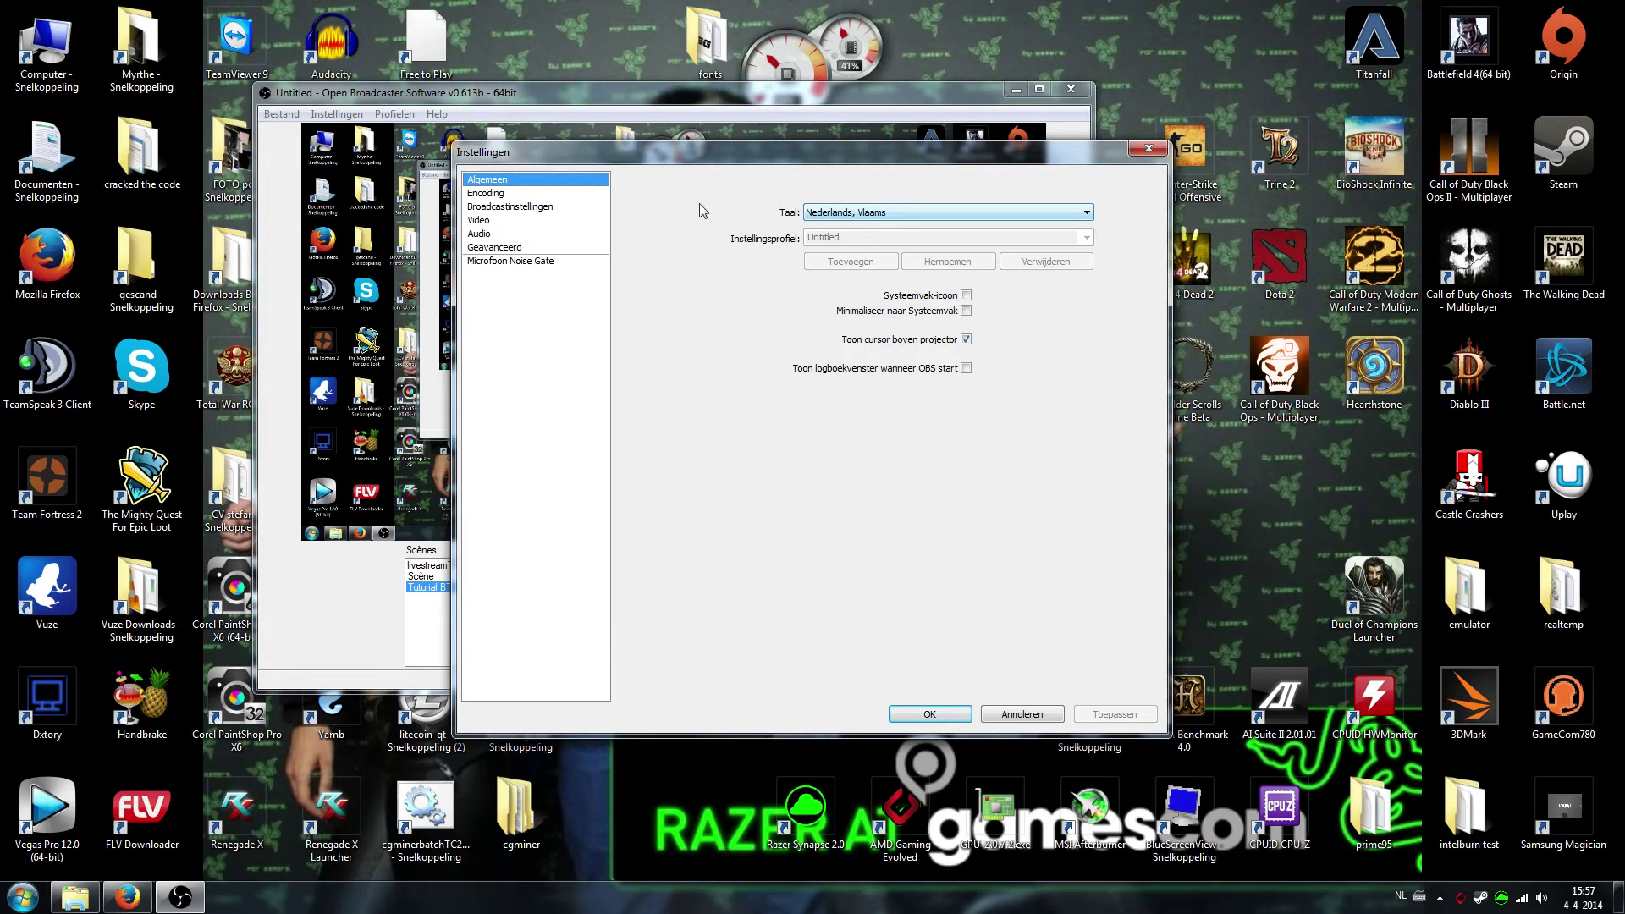
# - Check the bitrate on the Encoding page, then view Broadcastinstellingen with file output to How_To_record ipad.mp4
pyautogui.click(542, 195)
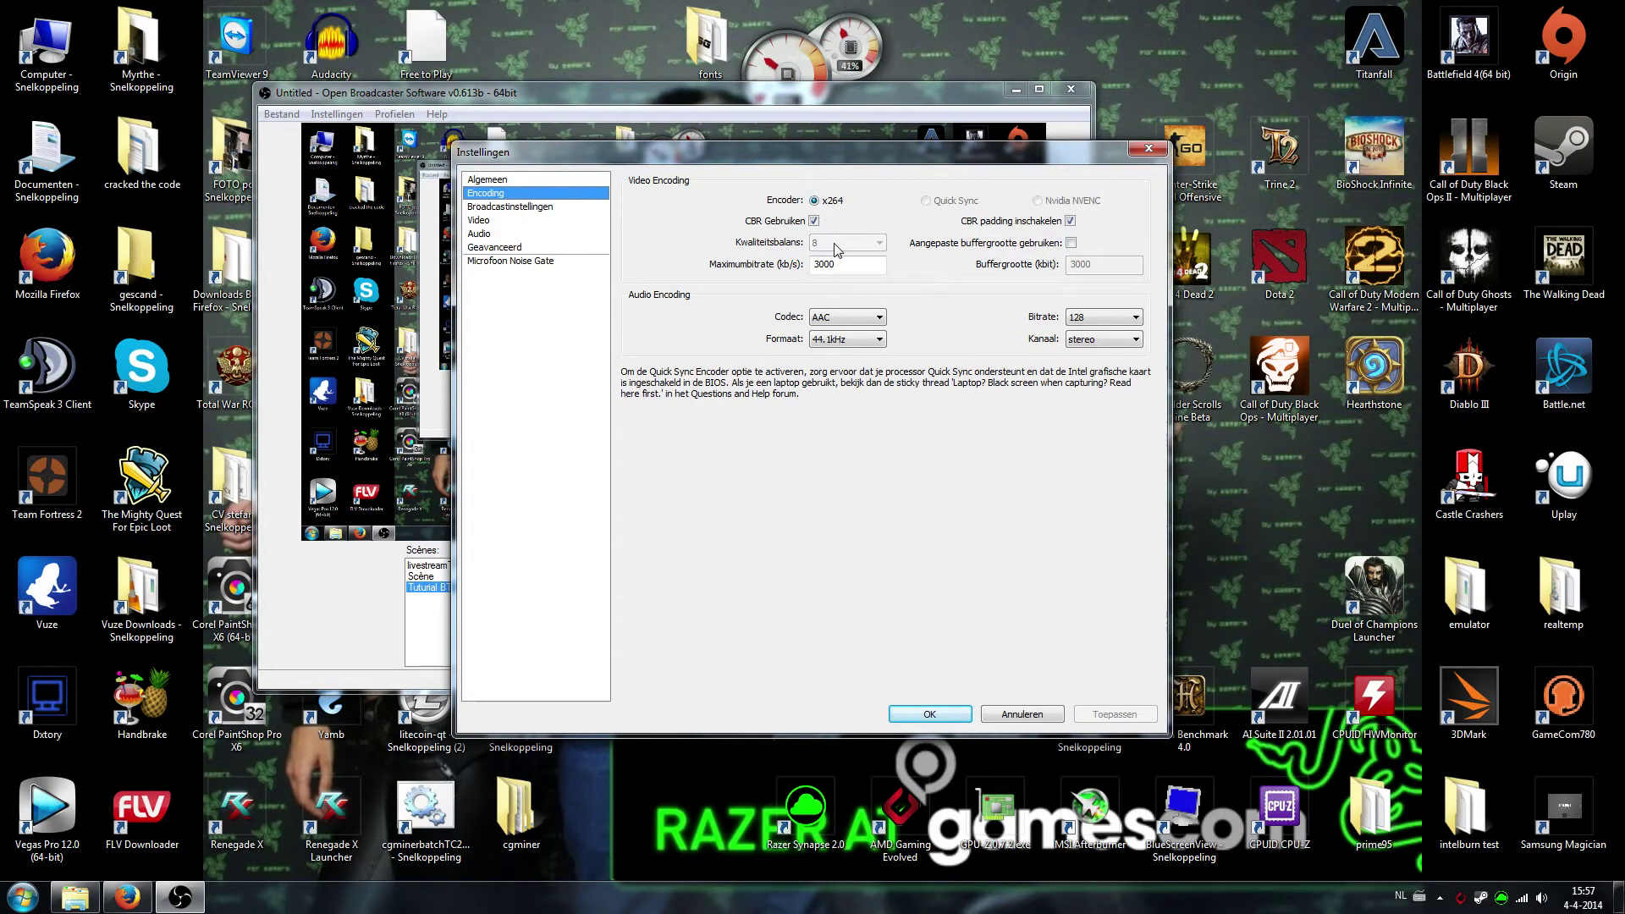
pyautogui.moveTo(851, 265)
pyautogui.click(537, 208)
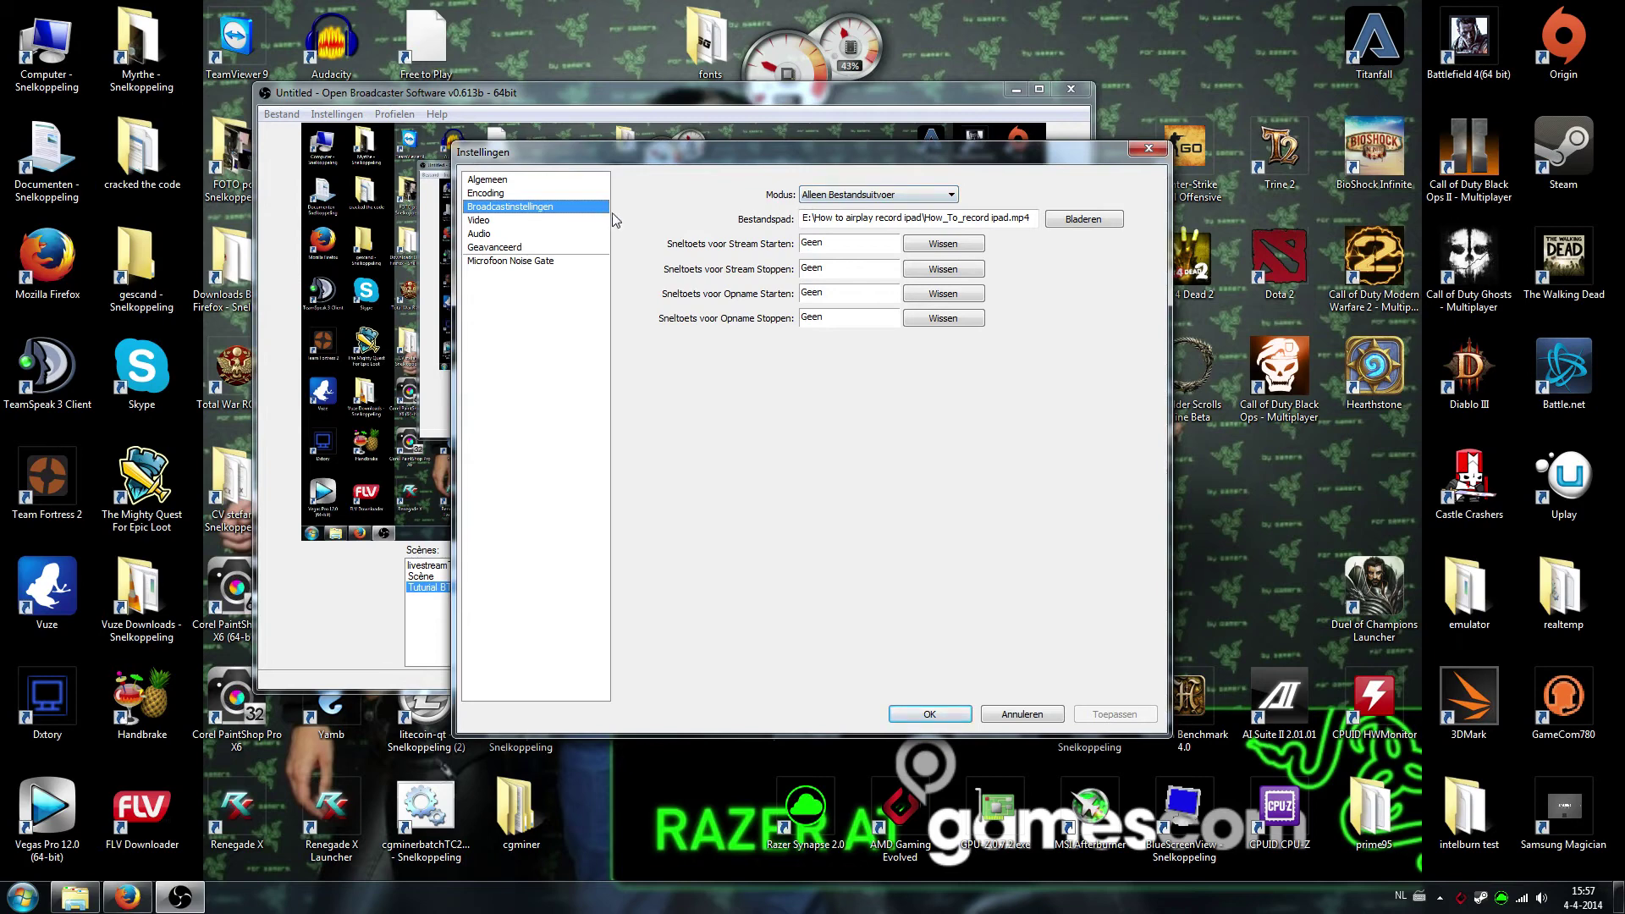
pyautogui.click(837, 195)
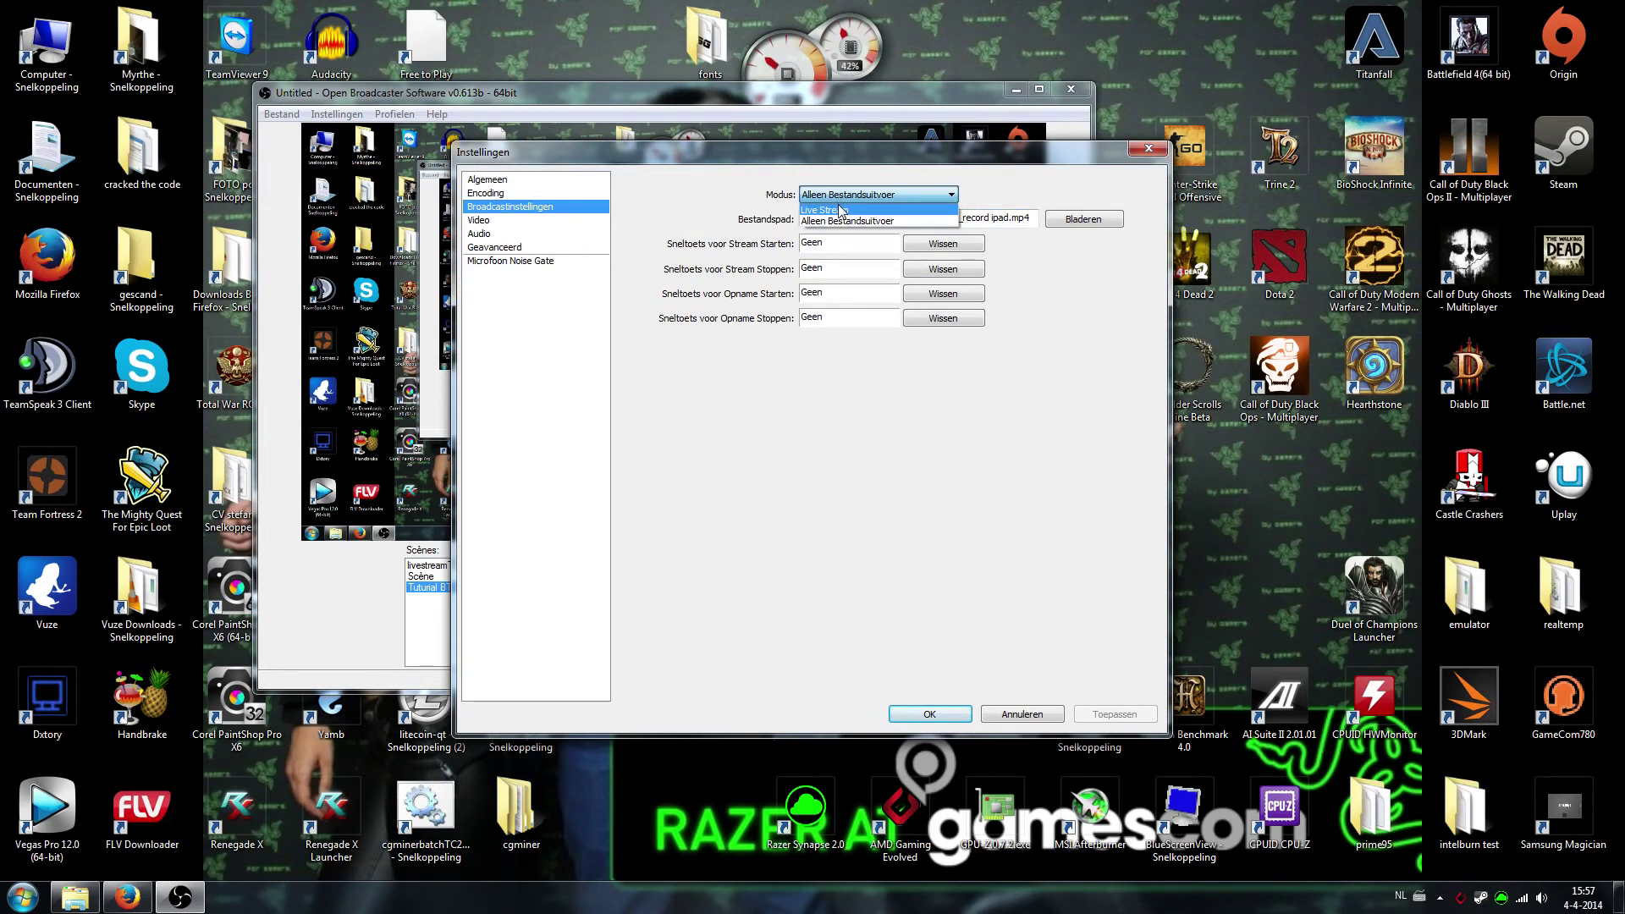
pyautogui.click(880, 195)
pyautogui.click(879, 195)
pyautogui.click(862, 222)
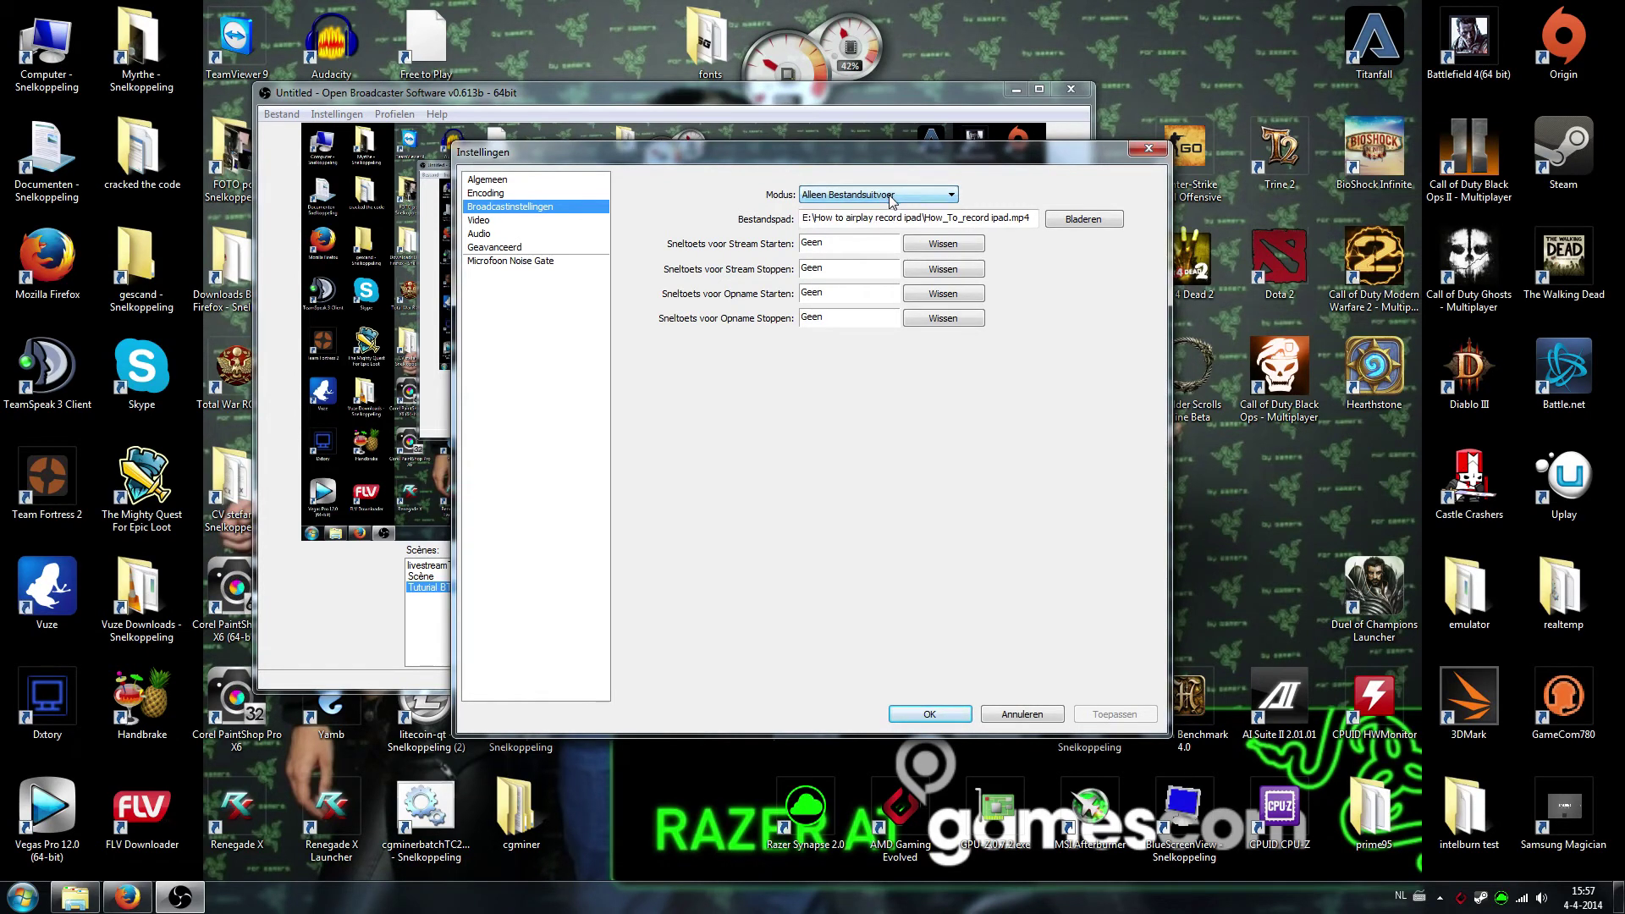
pyautogui.click(1077, 222)
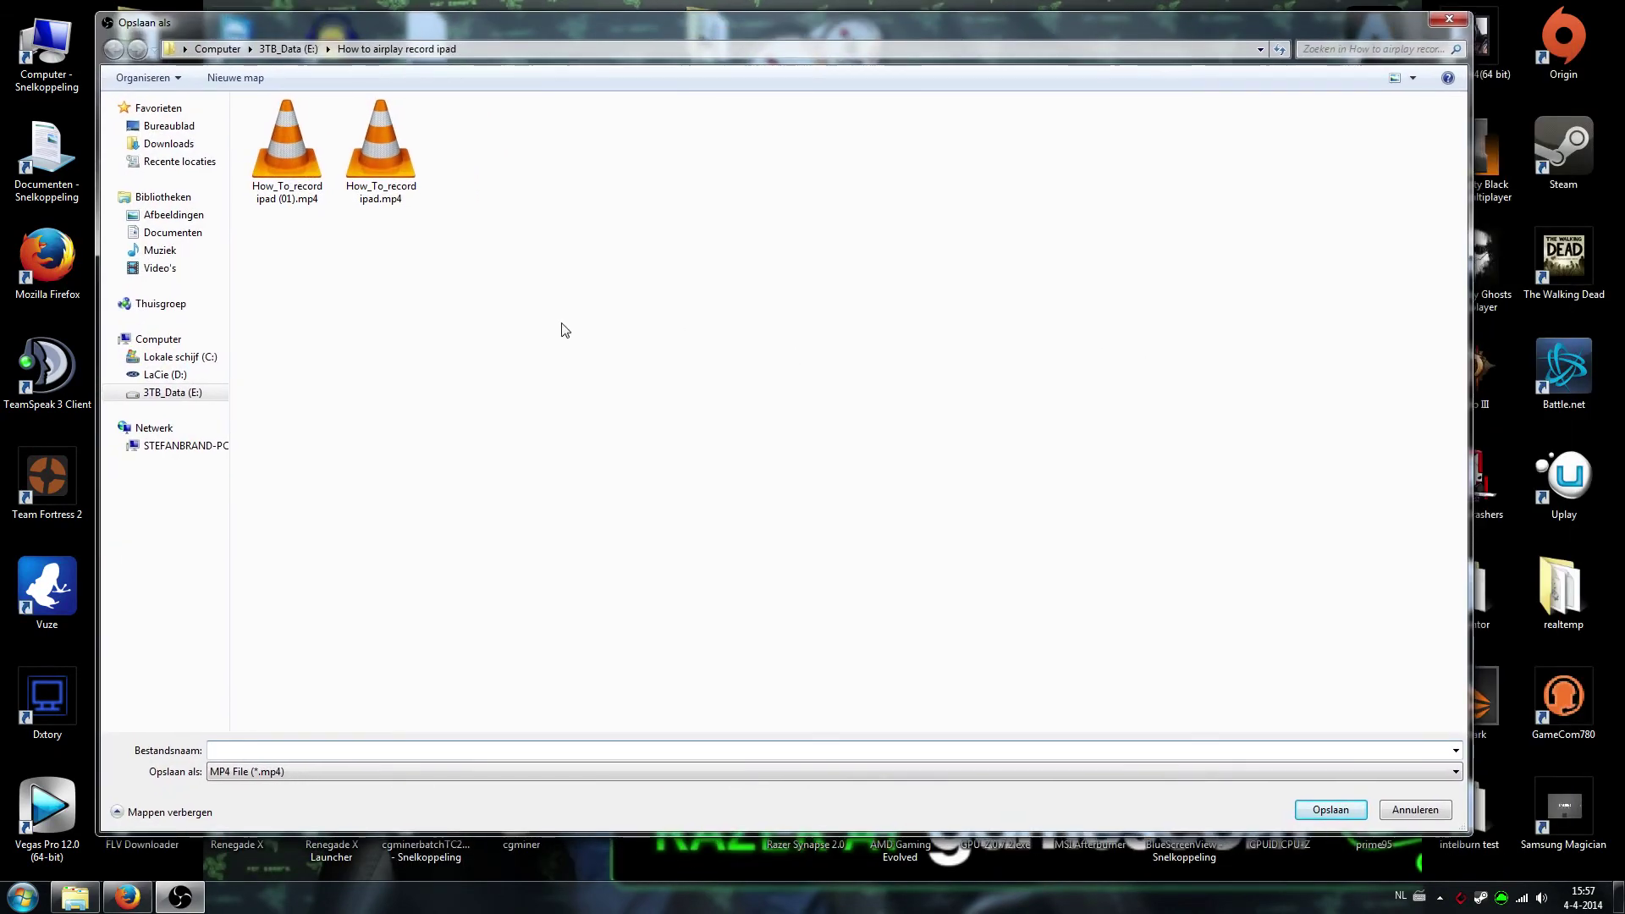
pyautogui.rightClick(562, 327)
pyautogui.moveTo(721, 525)
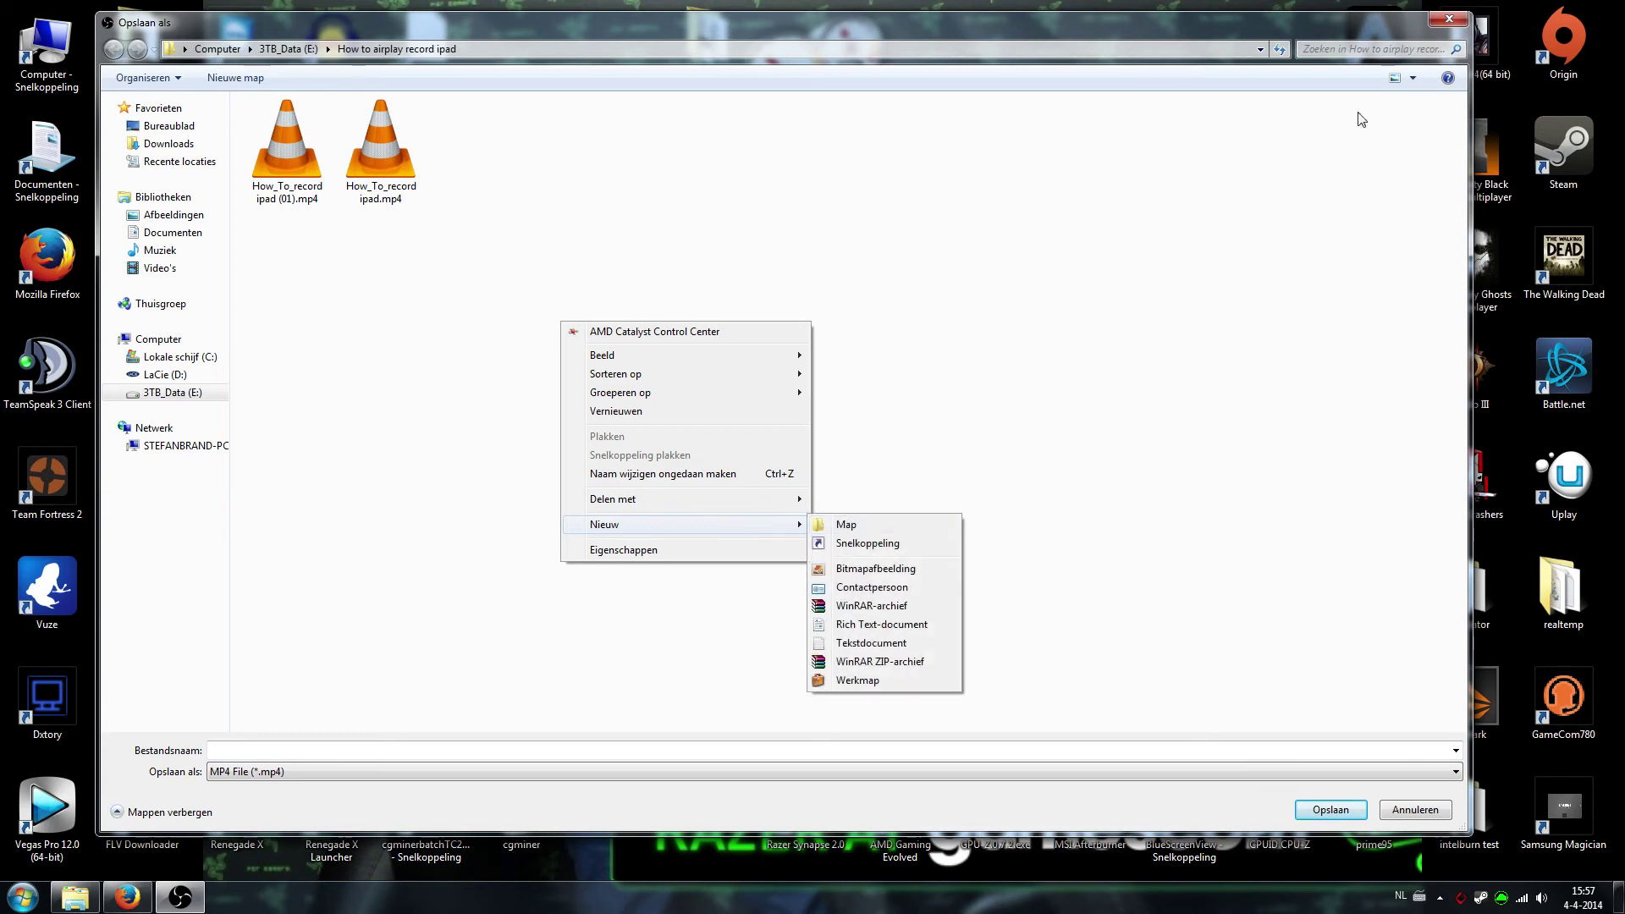
pyautogui.click(1448, 18)
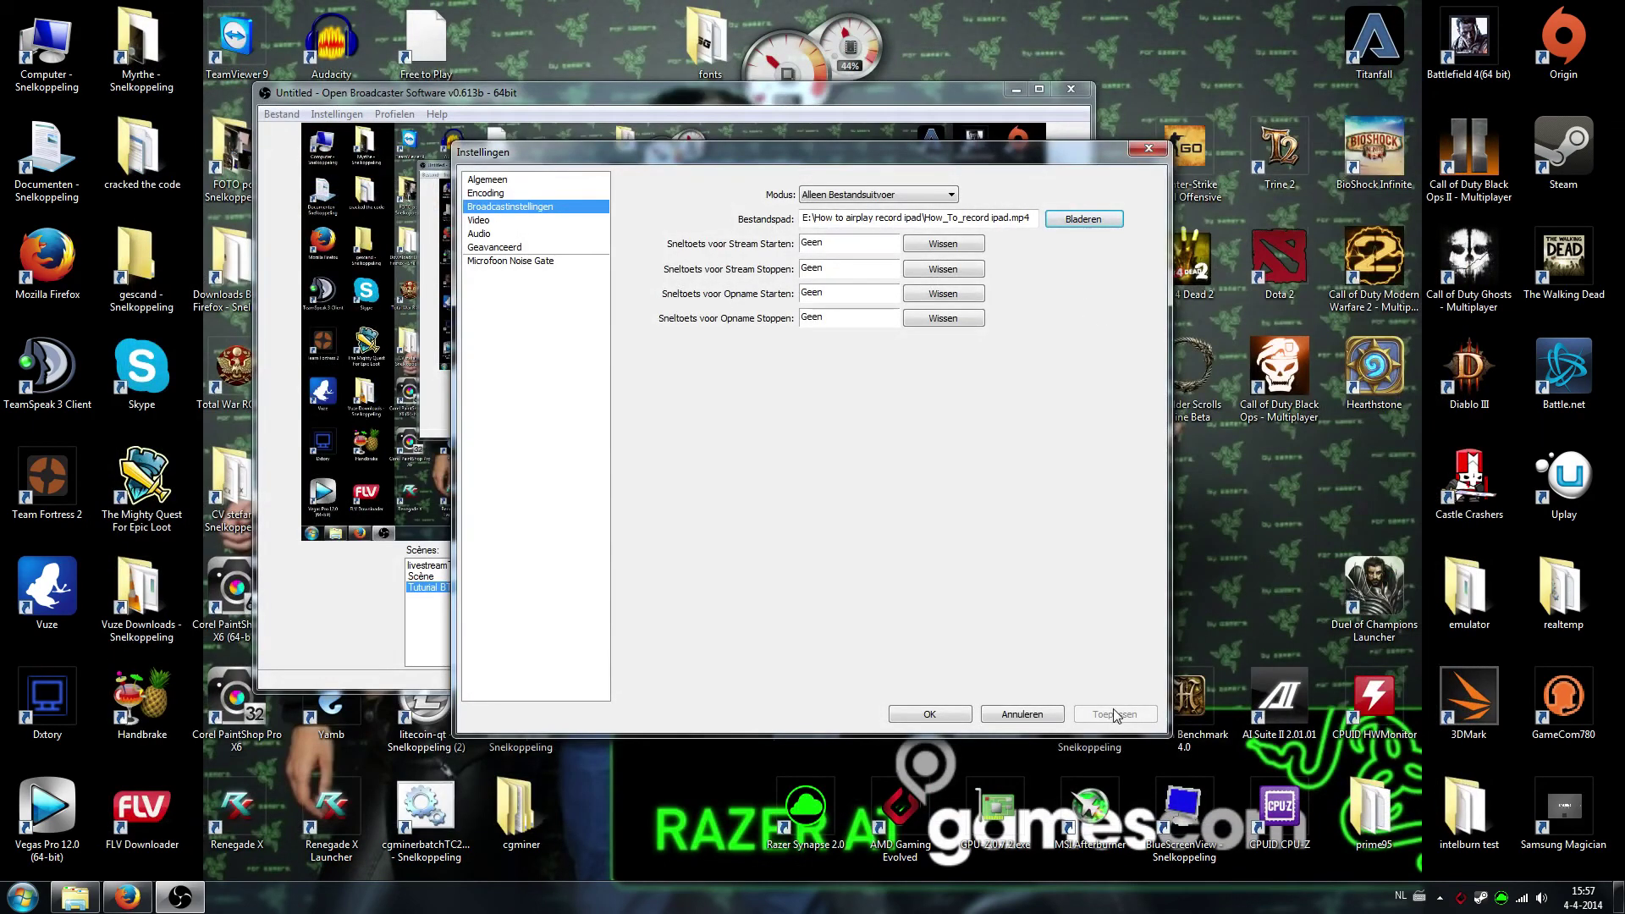
pyautogui.click(517, 221)
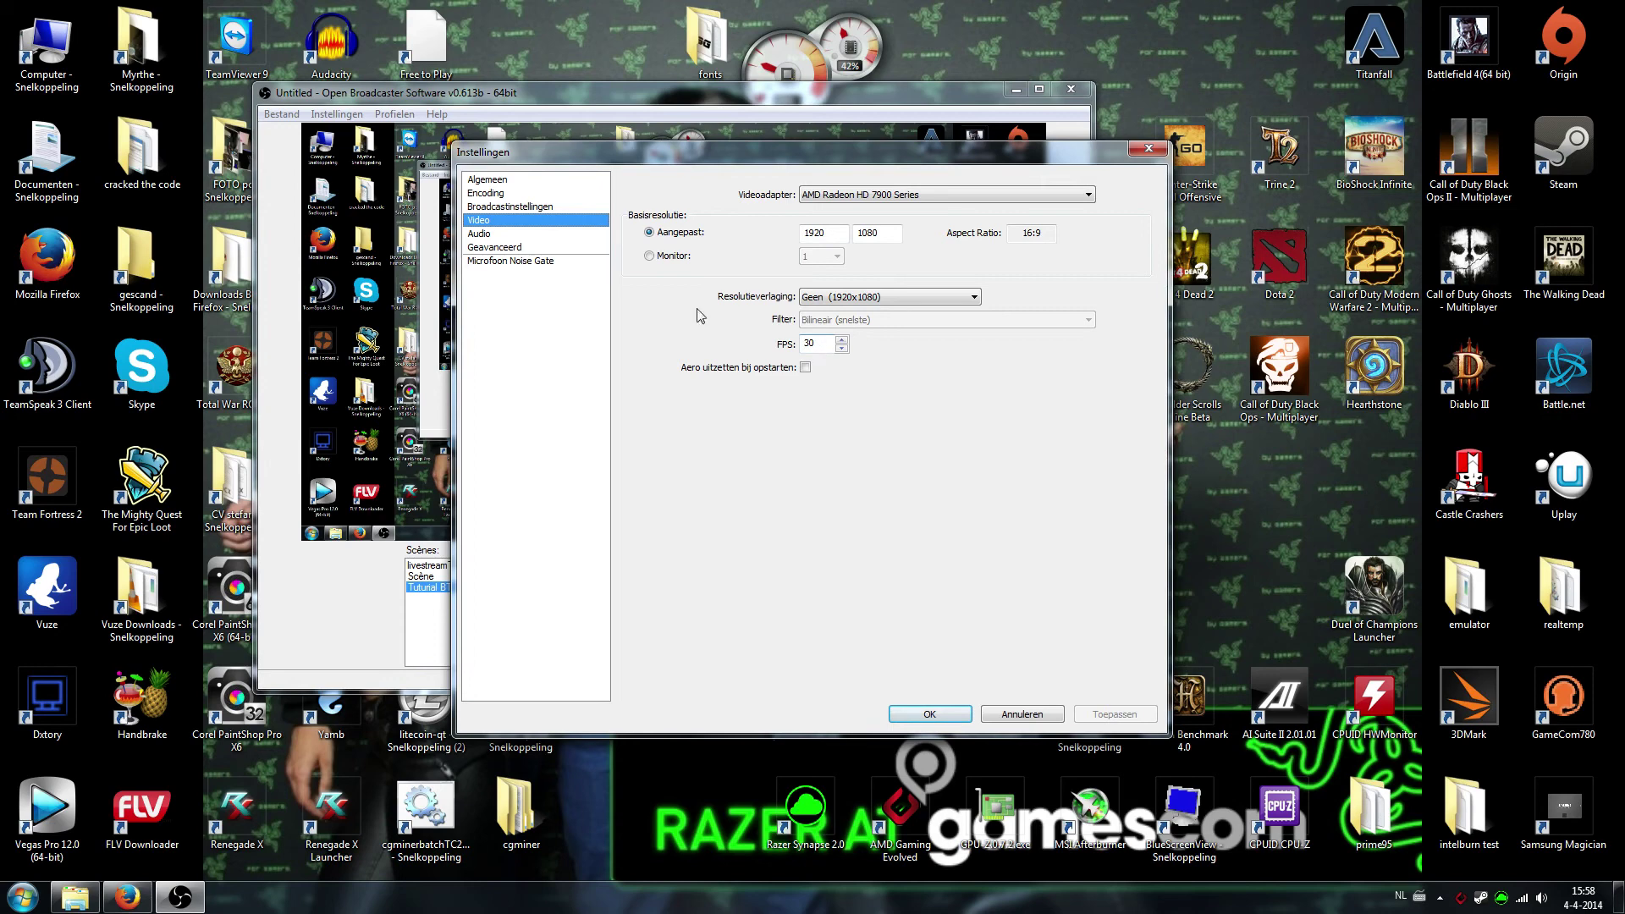
# - Review the Audio settings, confirm the OBS settings with OK, then minimize OBS
pyautogui.click(508, 236)
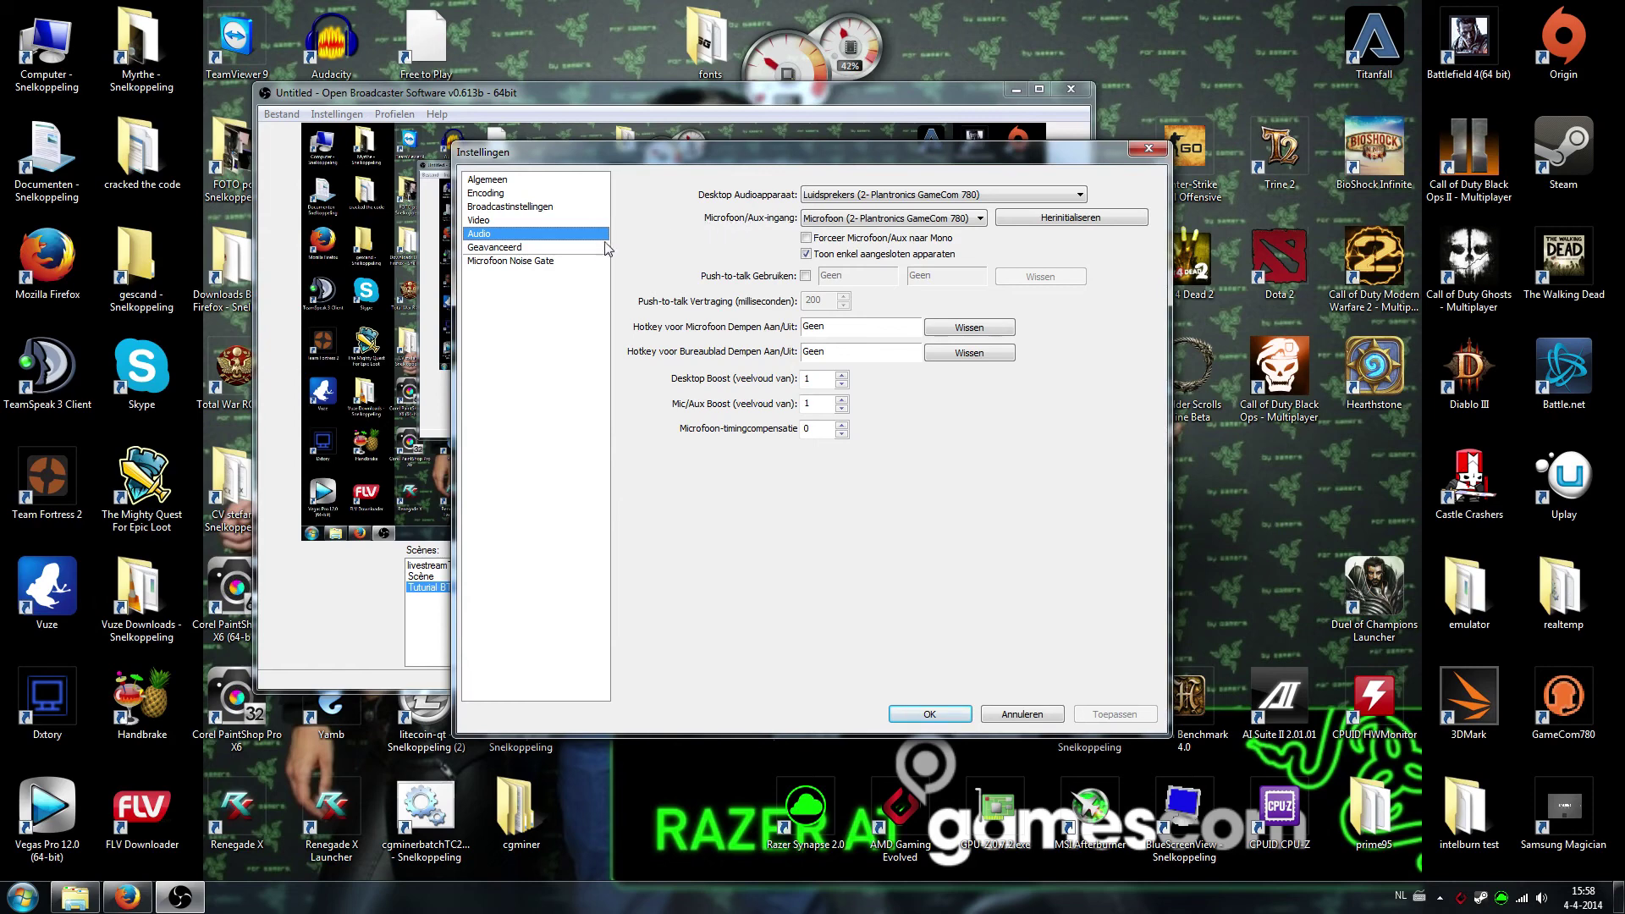
pyautogui.click(943, 714)
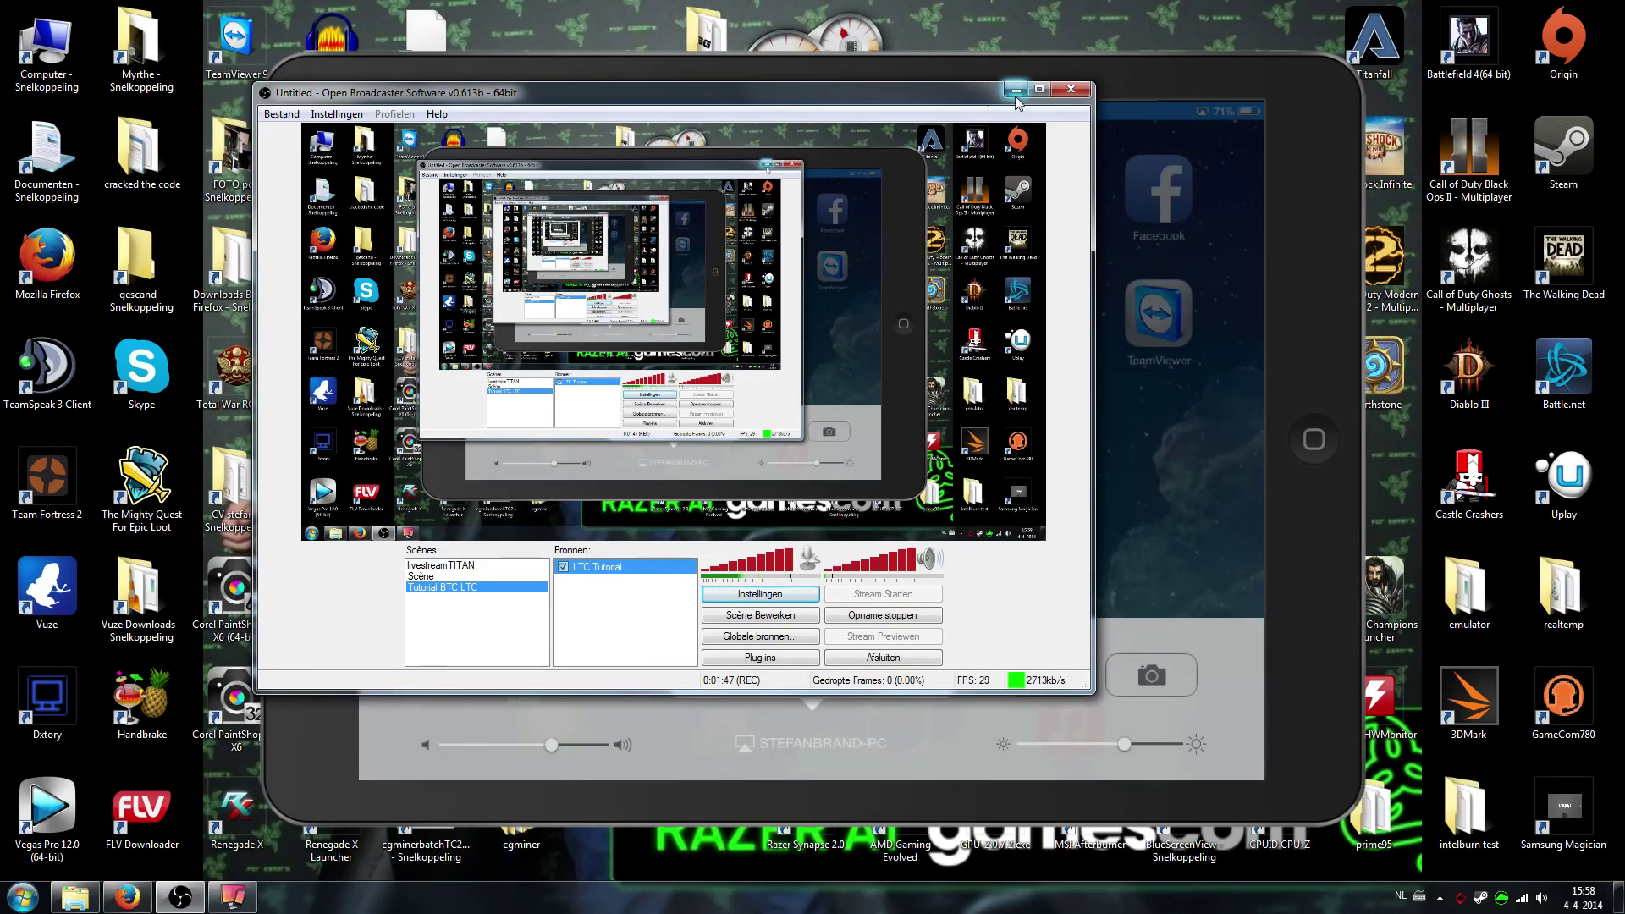
pyautogui.click(1017, 90)
# - Switch the Reflector iPad mirror to full screen with Enter Full Screen
pyautogui.rightClick(880, 353)
pyautogui.click(862, 370)
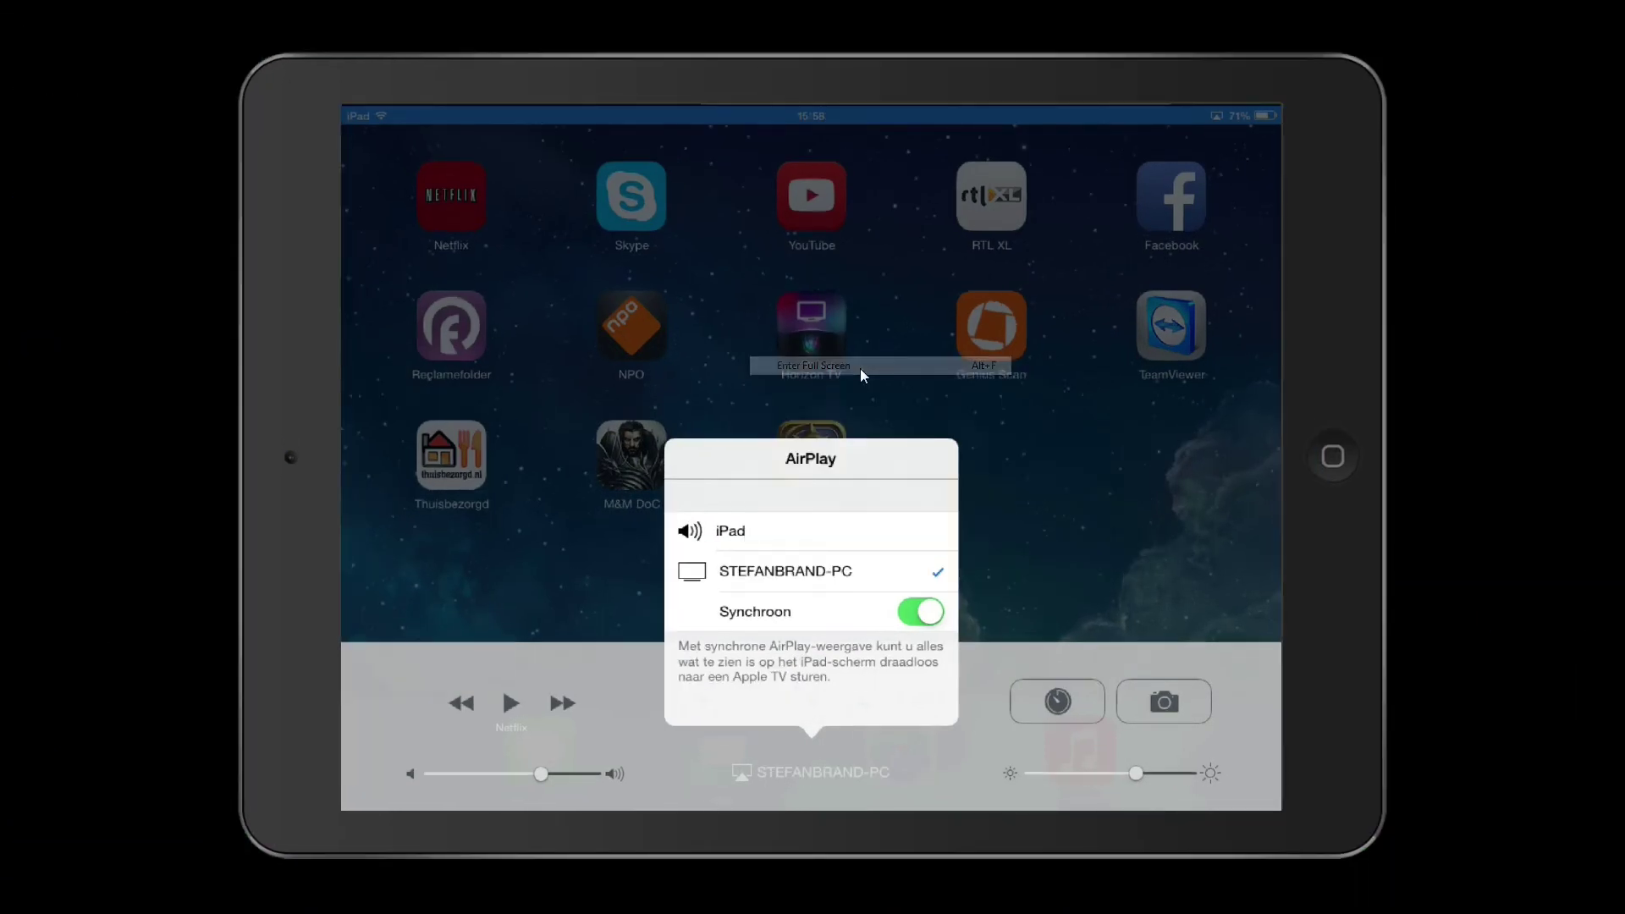